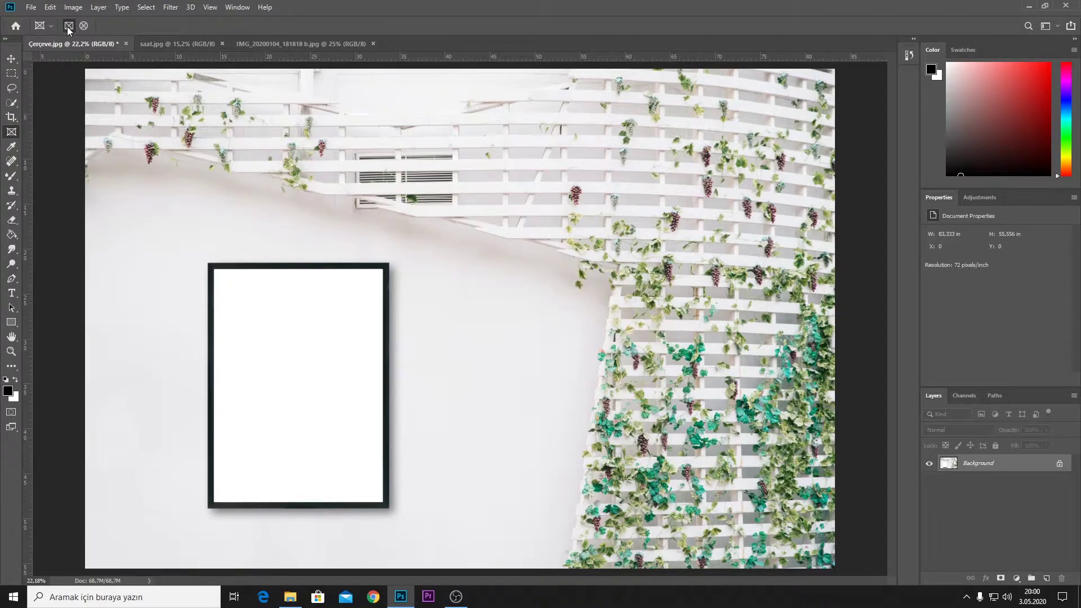
Draw the Frame 1 placeholder from the white poster's top-left corner to its bottom-right corner.
scroll(260, 500, "up", 2)
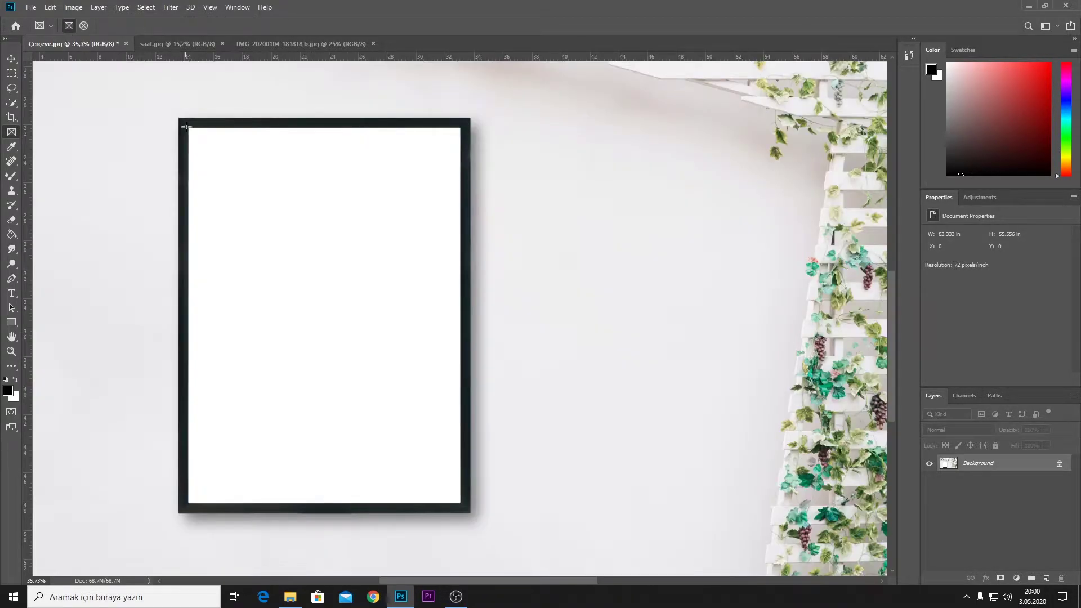
left_click_drag(186, 125, 299, 274)
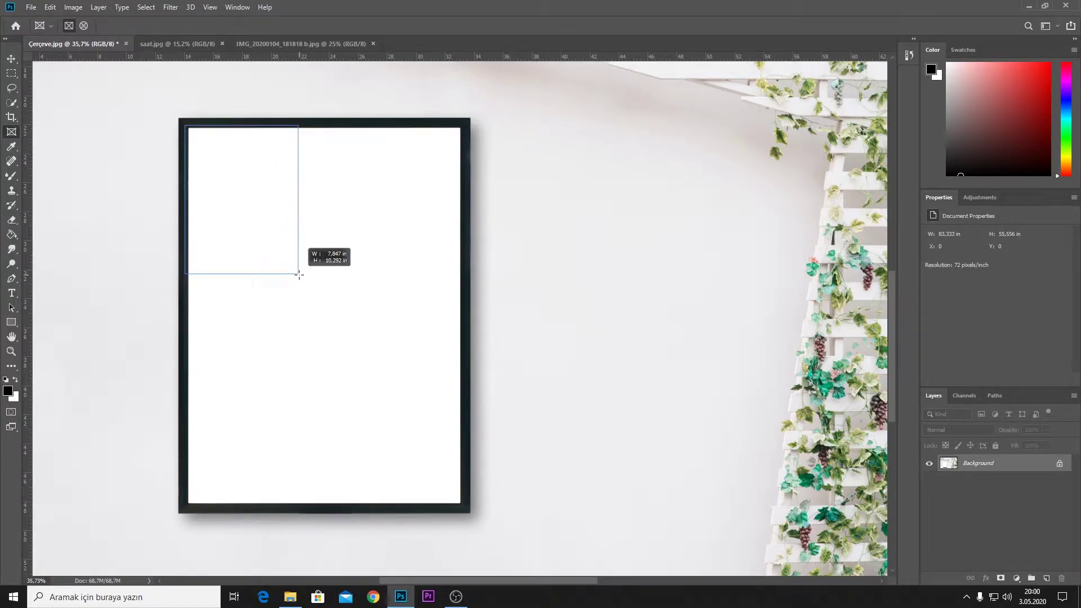
left_click_drag(299, 274, 308, 278)
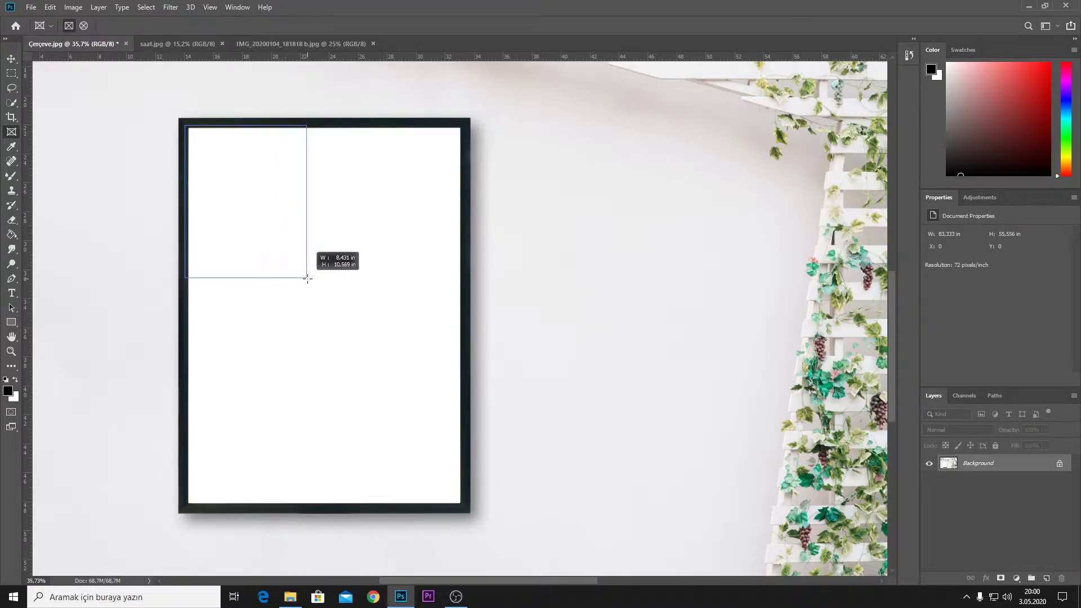
mouse_move(307, 278)
left_mouse_down()
mouse_move(325, 287)
mouse_move(311, 280)
left_mouse_up()
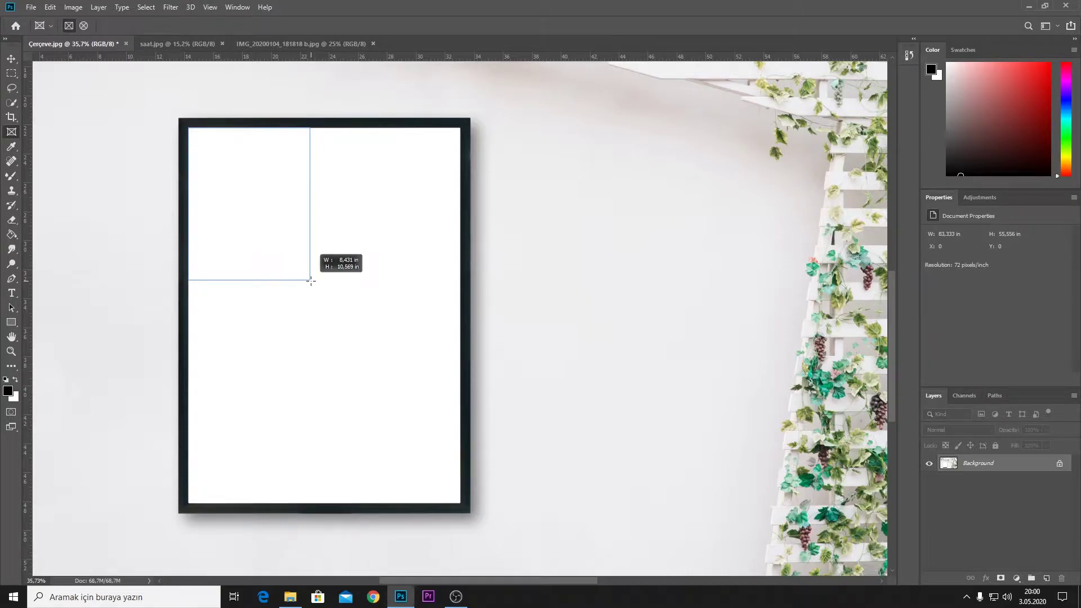
left_click_drag(310, 280, 462, 505)
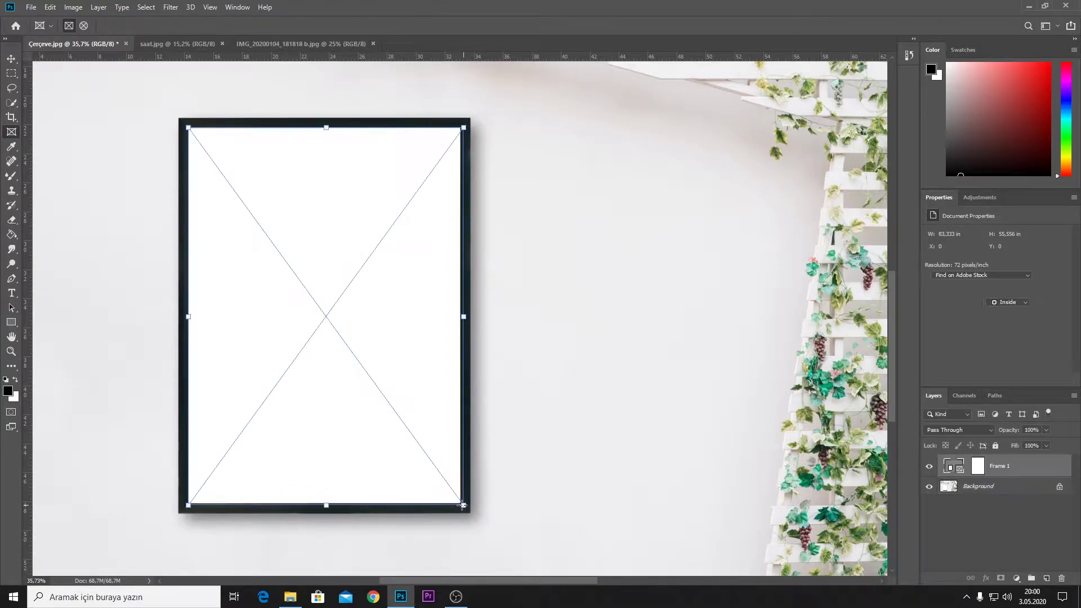
Zoom in and pull Frame 1's right edge in to the black border.
scroll(472, 415, "up", 3)
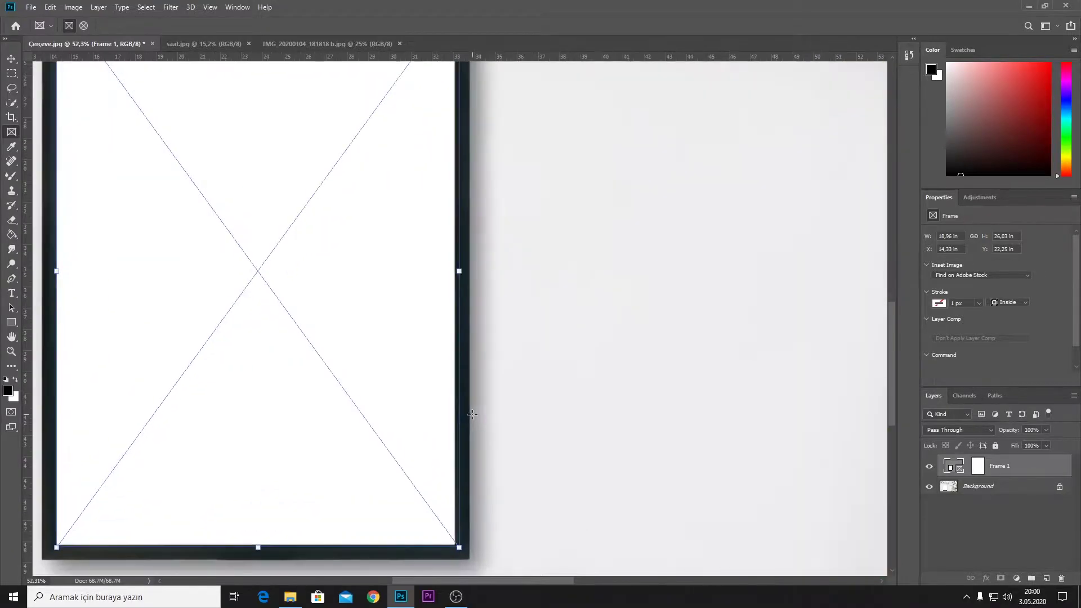
scroll(472, 414, "up", 2)
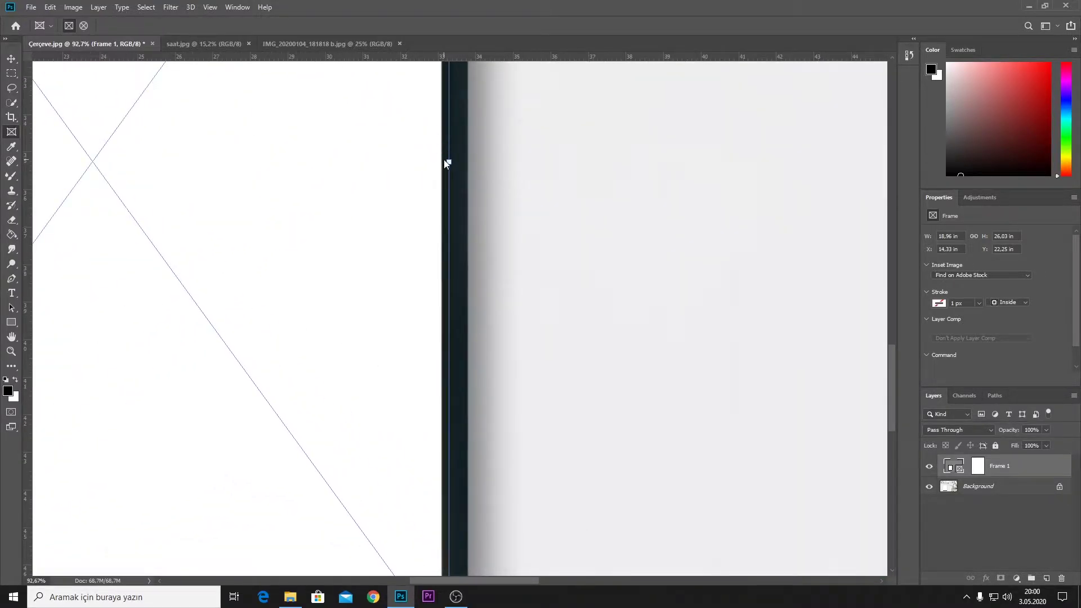
left_click_drag(449, 161, 442, 161)
Raise Frame 1's bottom edge to meet the inner edge of the black border.
scroll(357, 281, "down", 3)
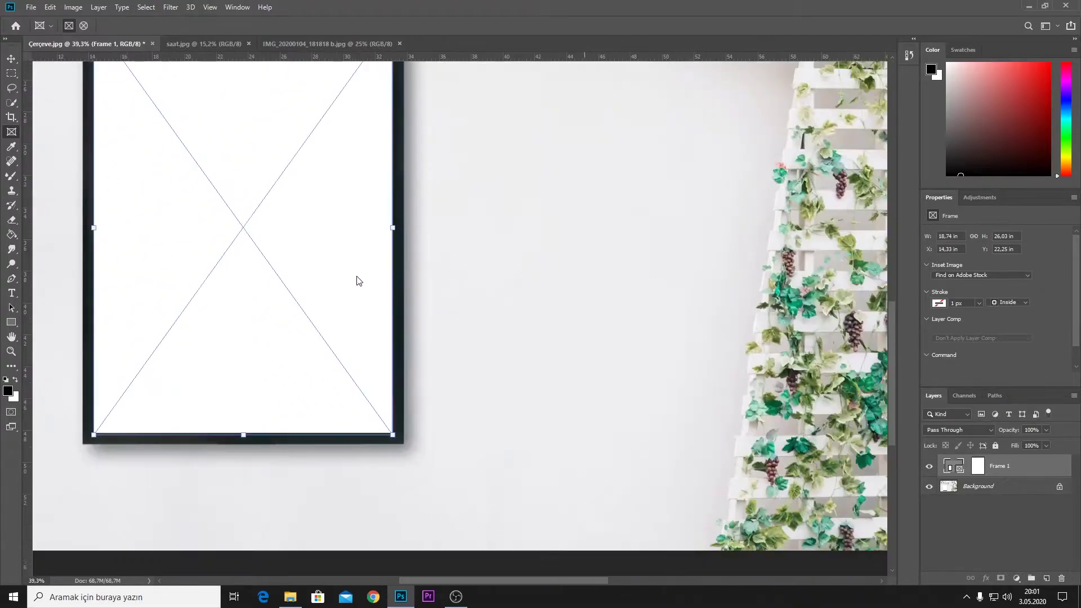
scroll(324, 272, "down", 1)
scroll(277, 491, "down", 1)
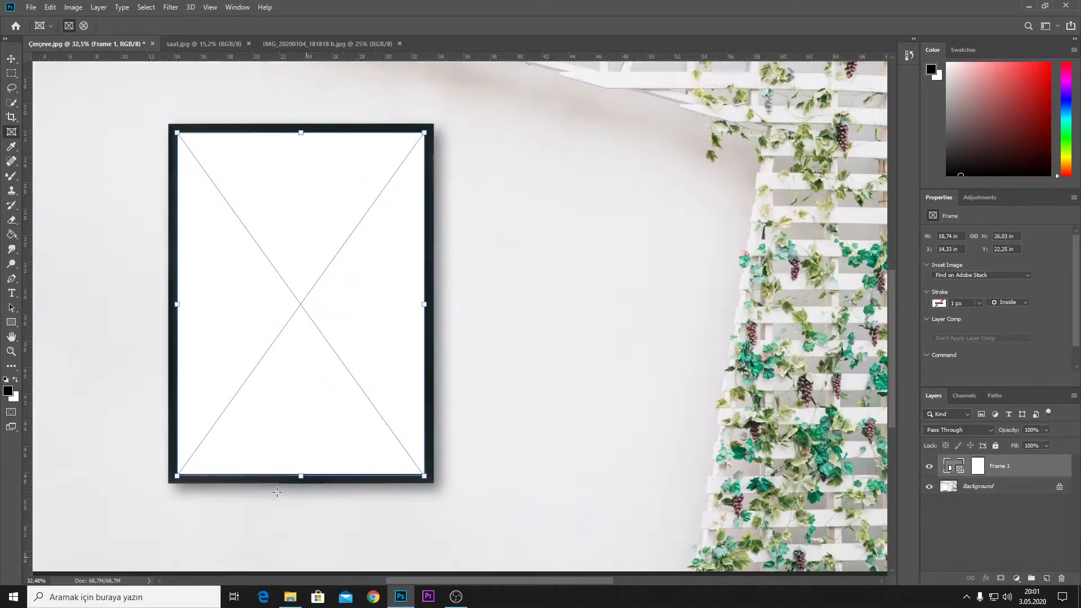
scroll(277, 491, "up", 2)
scroll(277, 491, "up", 2)
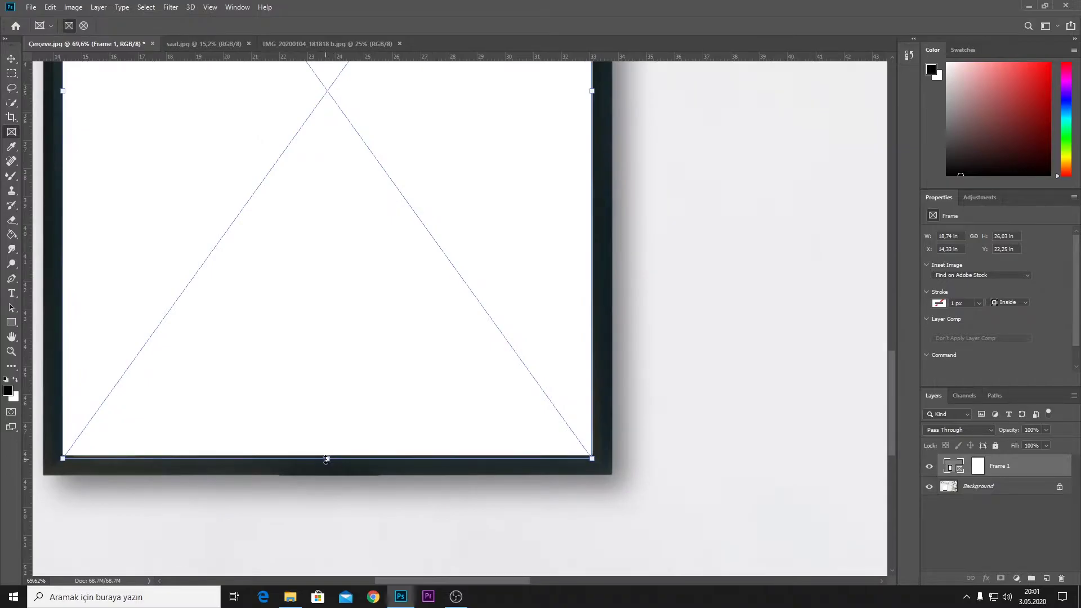
left_click_drag(327, 460, 327, 459)
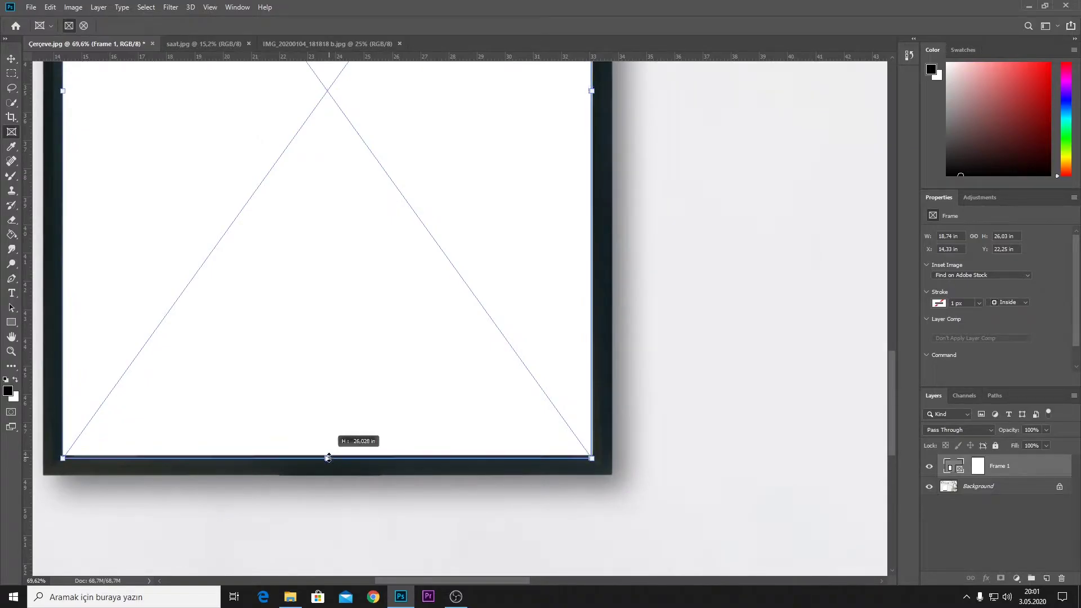
scroll(334, 461, "down", 1)
scroll(332, 460, "up", 1)
scroll(332, 462, "up", 2)
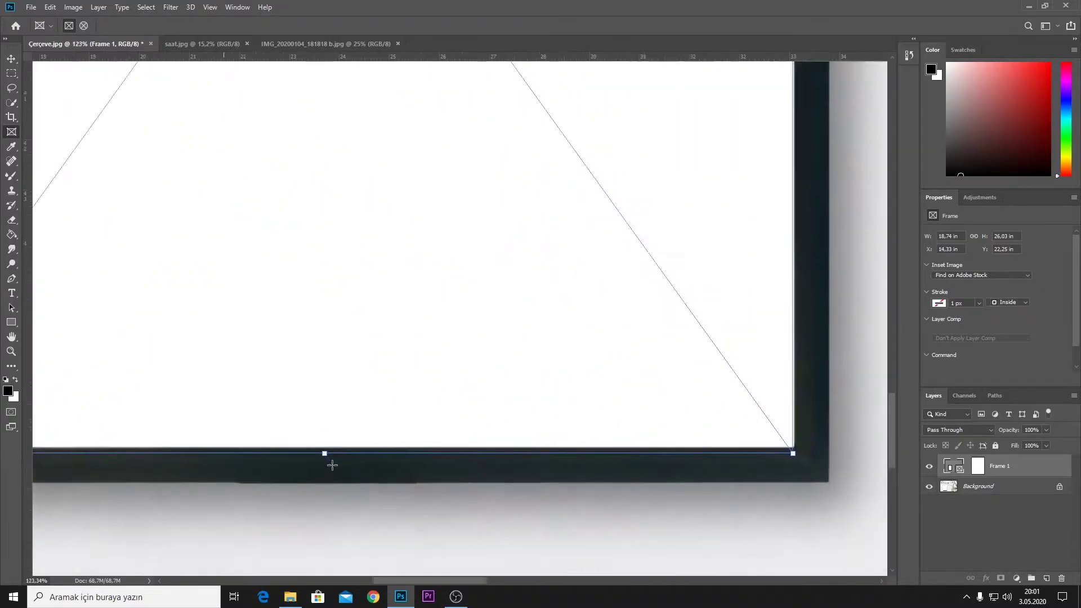
scroll(330, 465, "up", 2)
left_click_drag(320, 448, 321, 442)
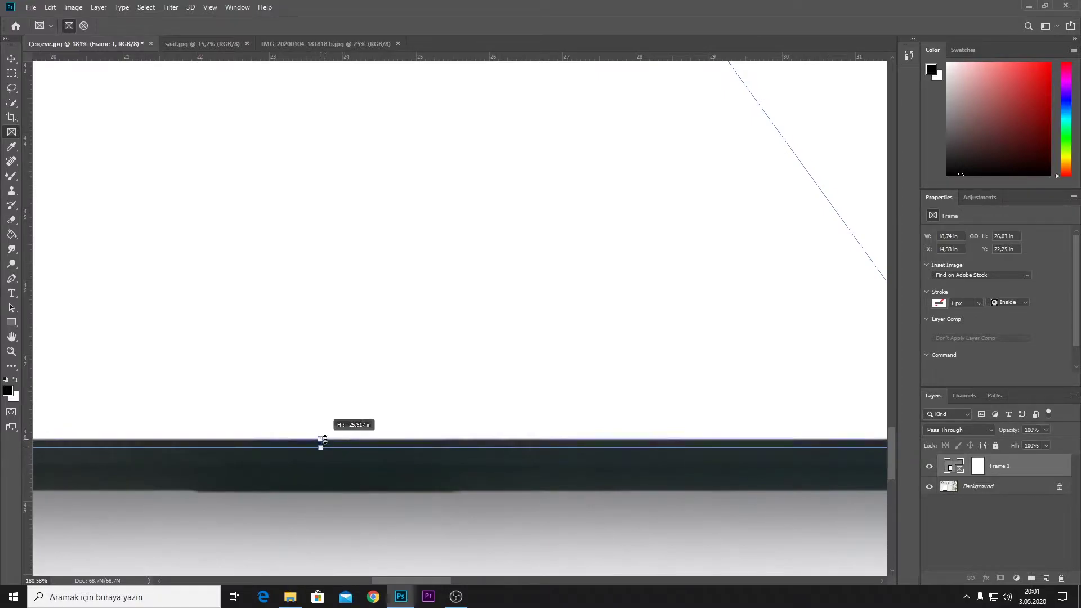
scroll(362, 443, "down", 2)
scroll(362, 443, "down", 3)
scroll(362, 443, "down", 2)
scroll(361, 443, "down", 1)
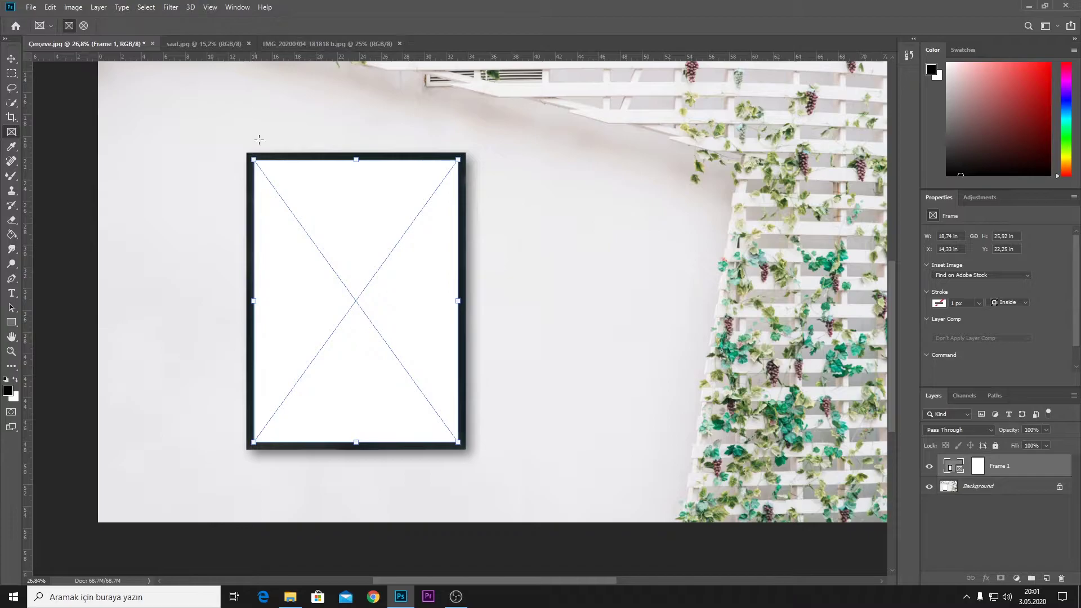
Open the sunset trees photo as its own document.
left_click(30, 7)
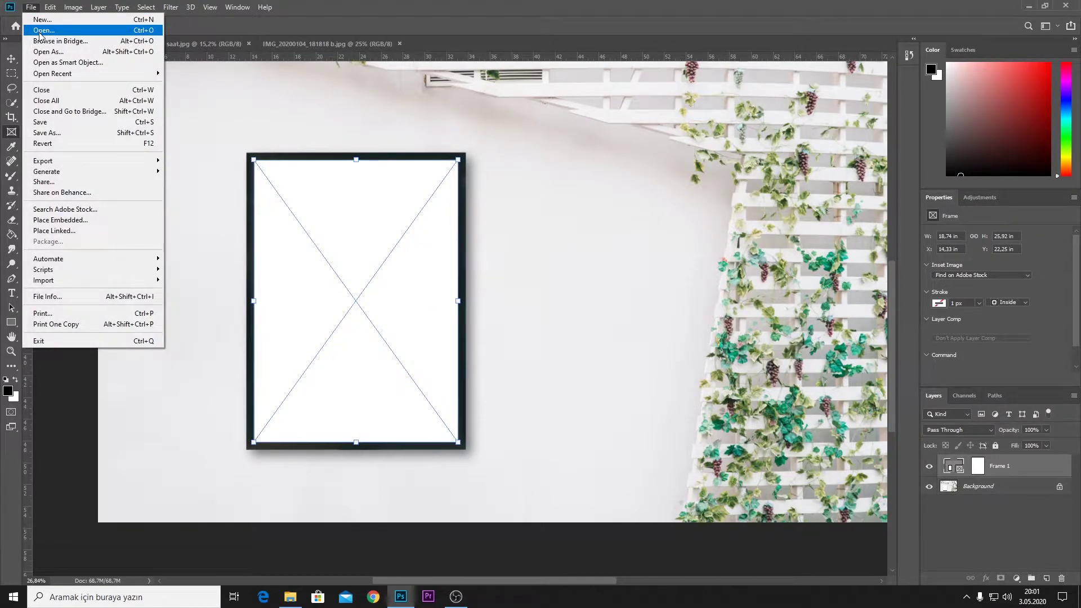
left_click(39, 32)
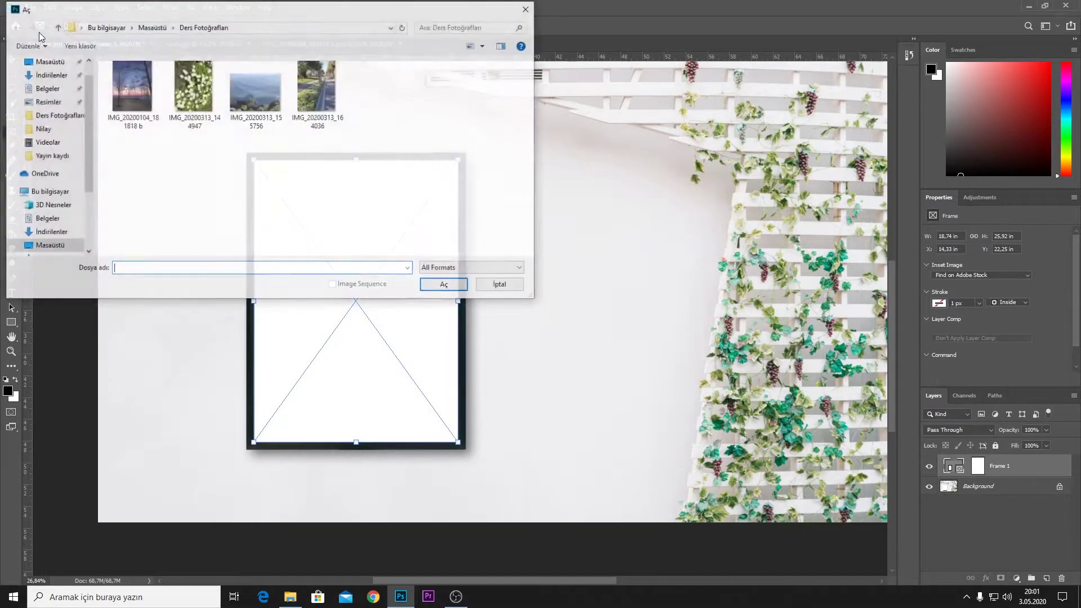
left_click(444, 286)
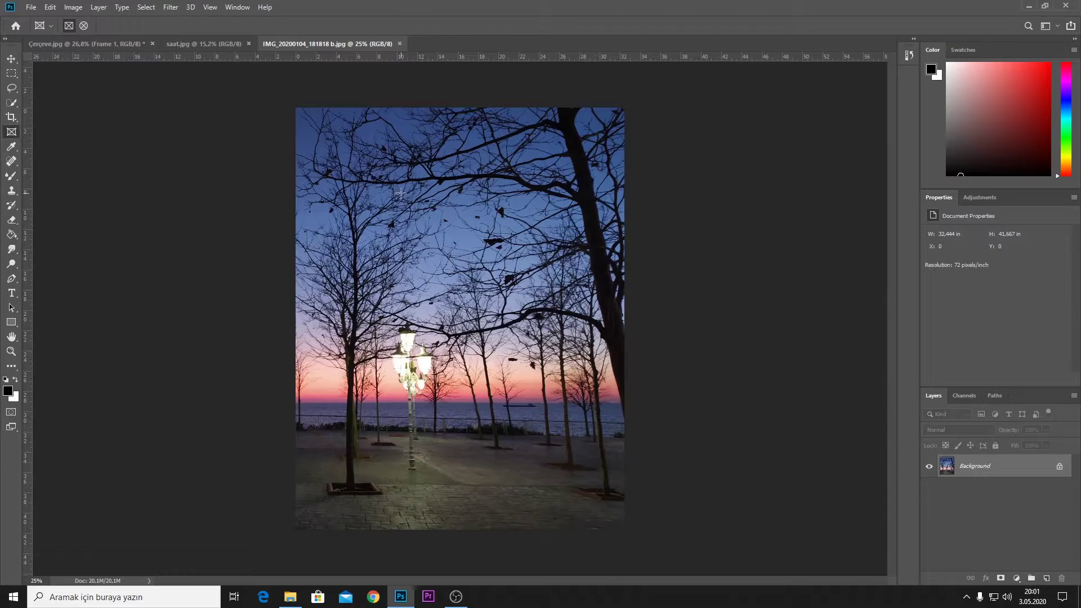
Drag the sunset photo onto the Çerçeve.jpg poster document, then undo the placement.
left_click(11, 59)
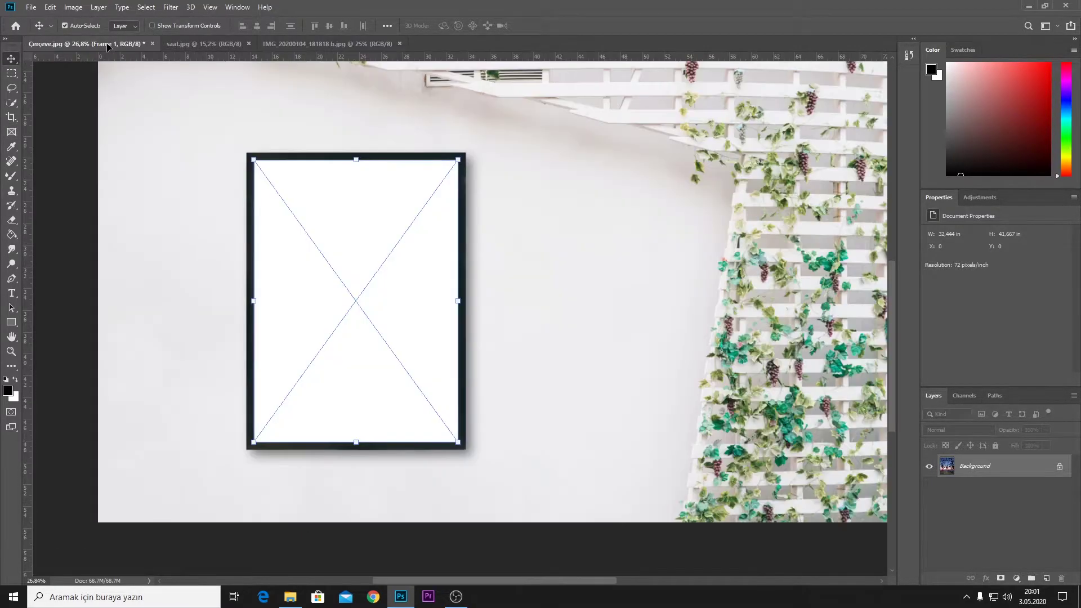
left_click_drag(264, 195, 336, 229)
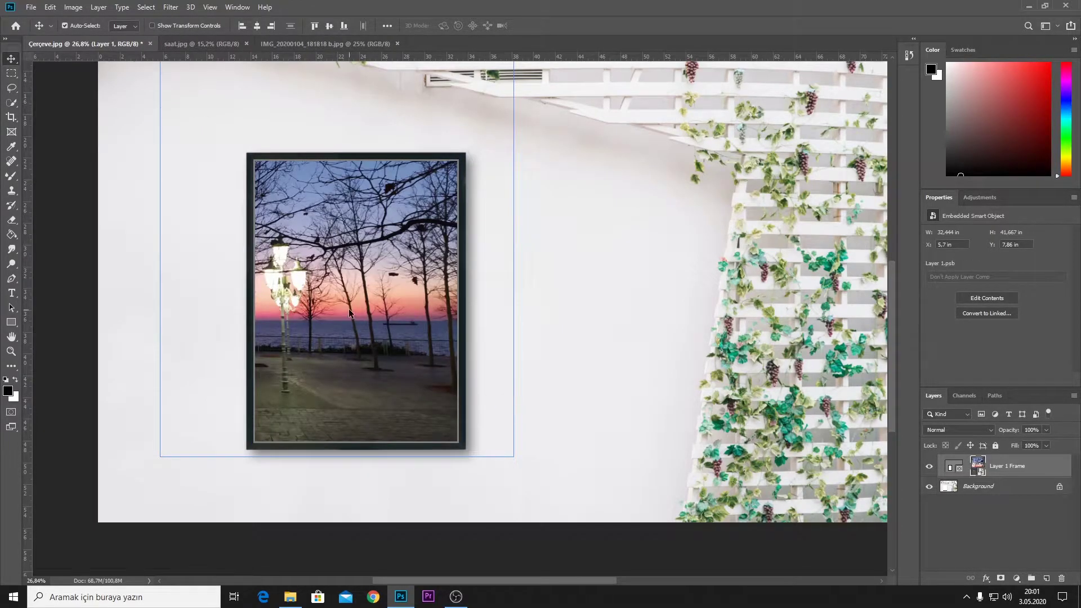
key("ctrl+z")
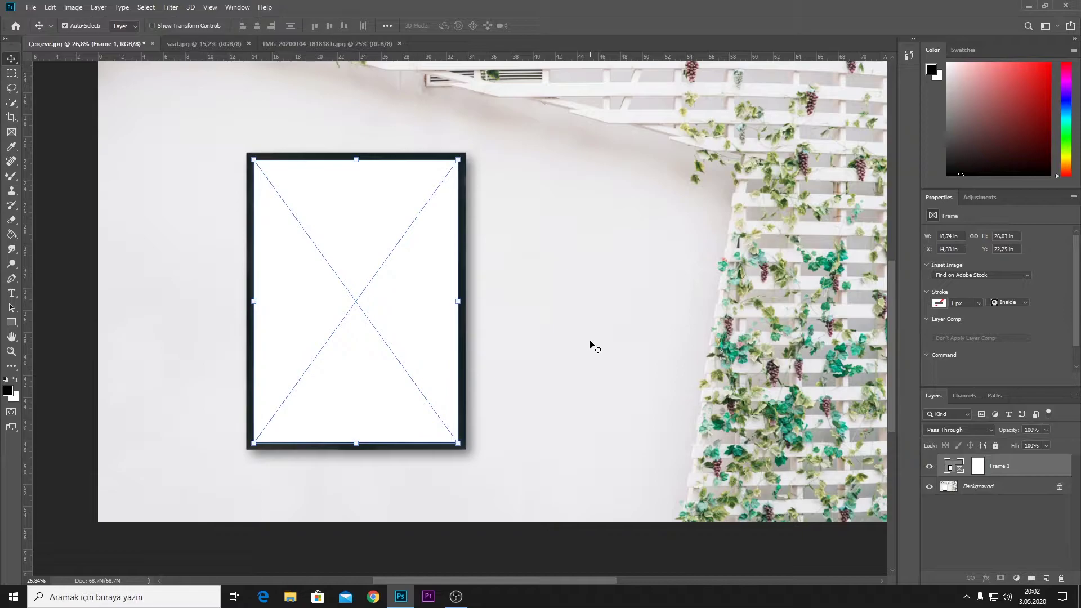
Drag the first photo from the Ders Fotoğrafları folder into Photoshop's empty Frame 1.
left_click(1028, 9)
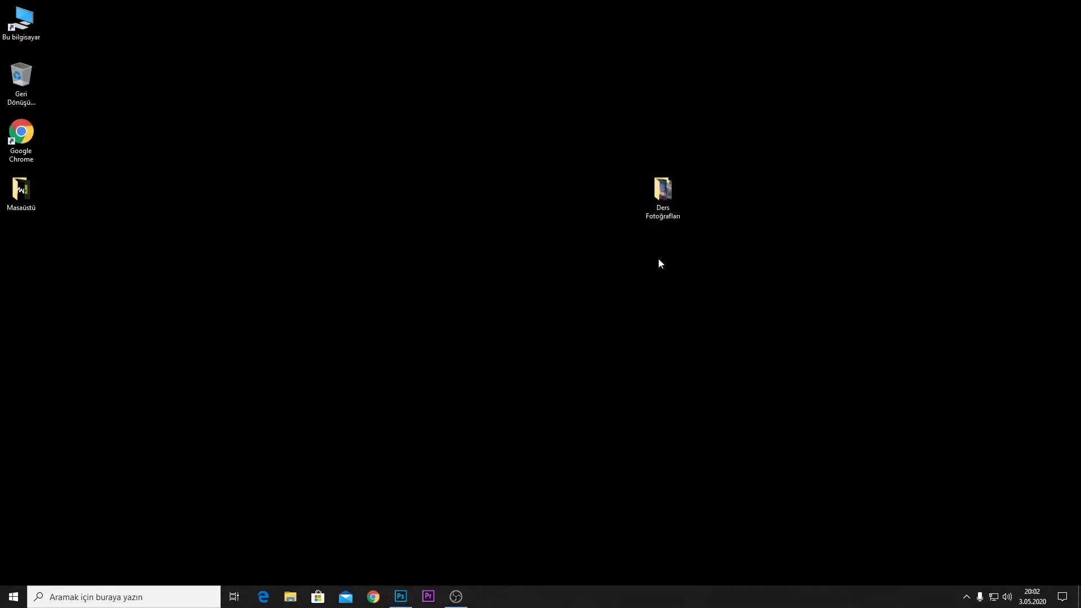
double_click(662, 197)
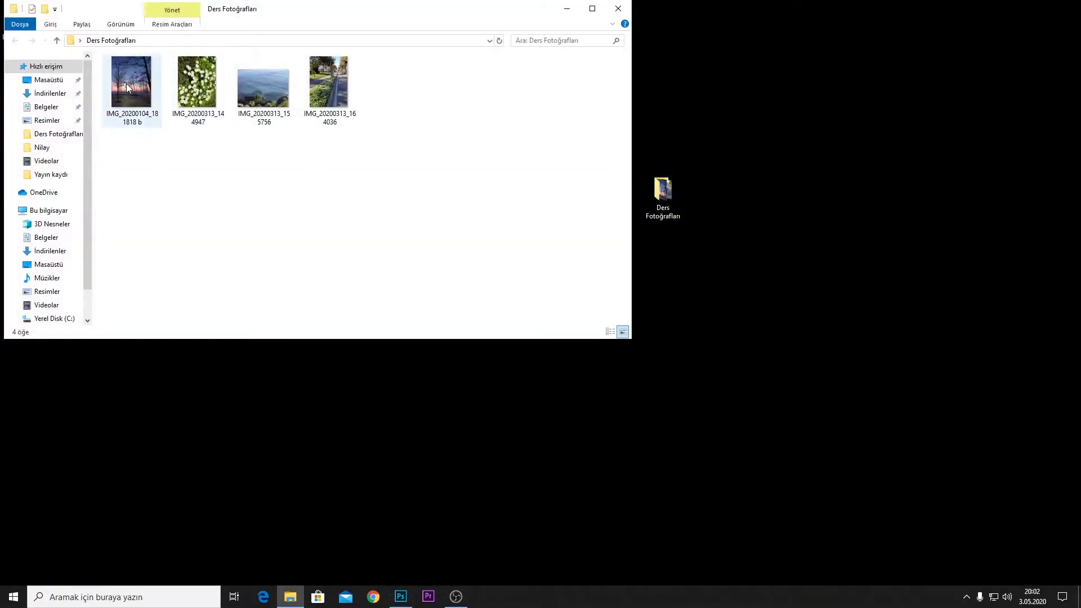
left_click_drag(127, 84, 401, 594)
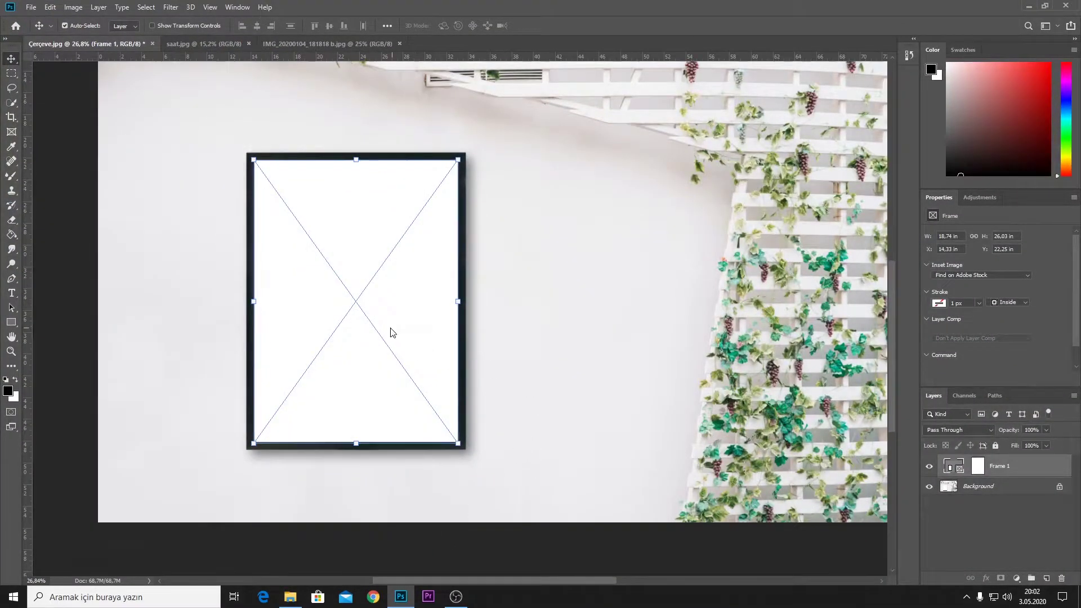
left_click_drag(400, 591, 395, 304)
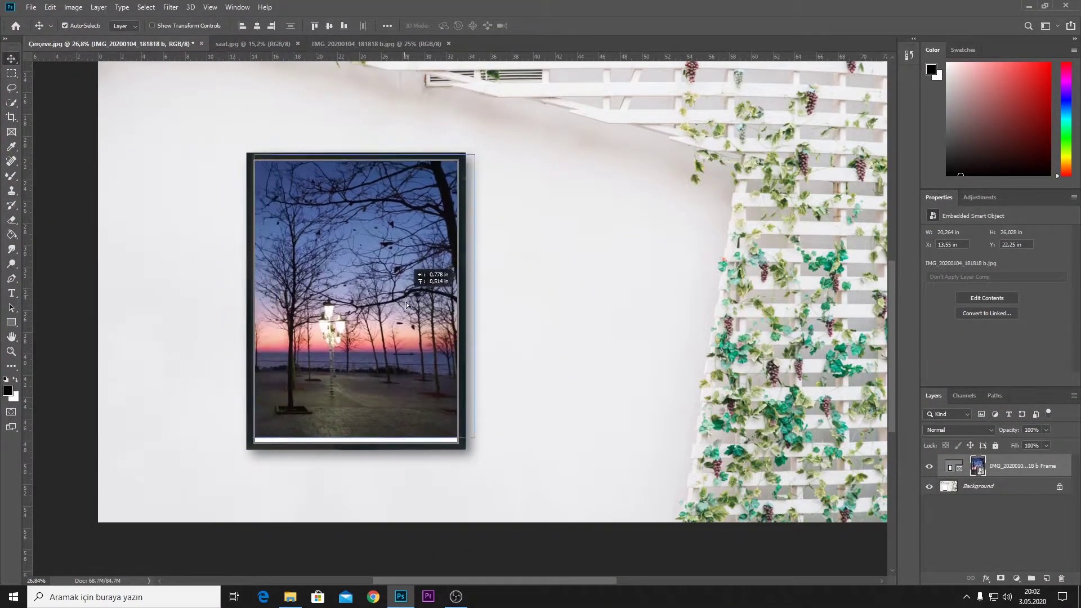
Select the framed sunset photo and scale it past the frame edges with Ctrl+T.
left_click(951, 467)
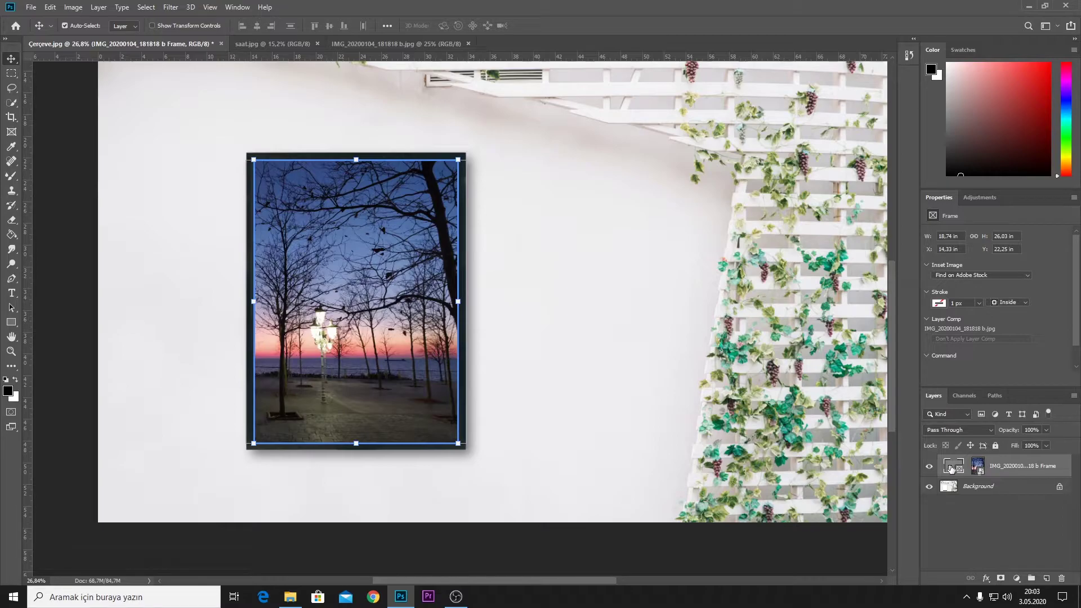
left_click(979, 473)
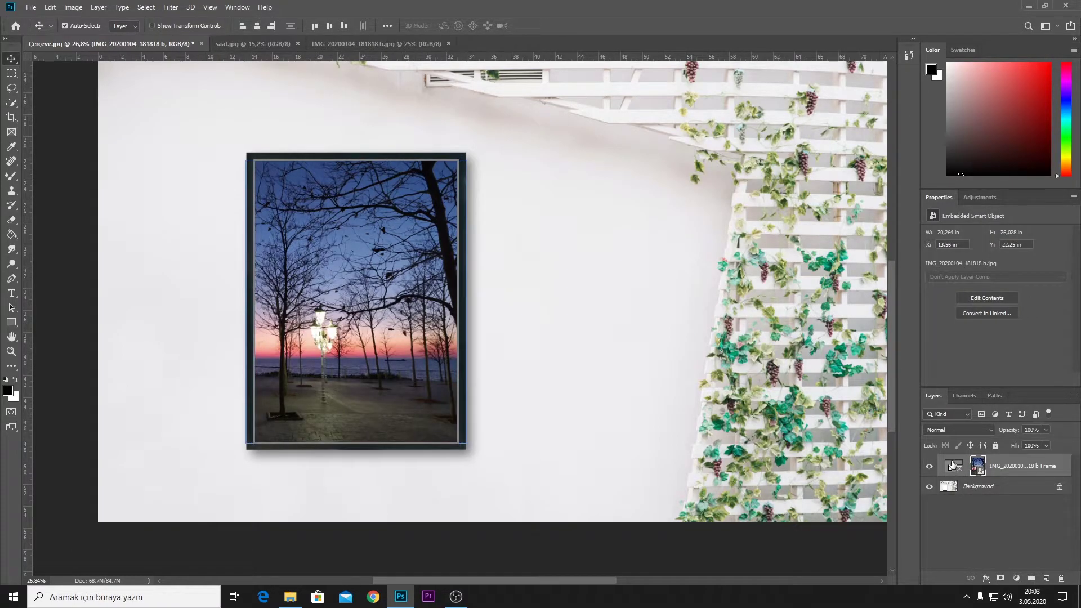
left_click(954, 464)
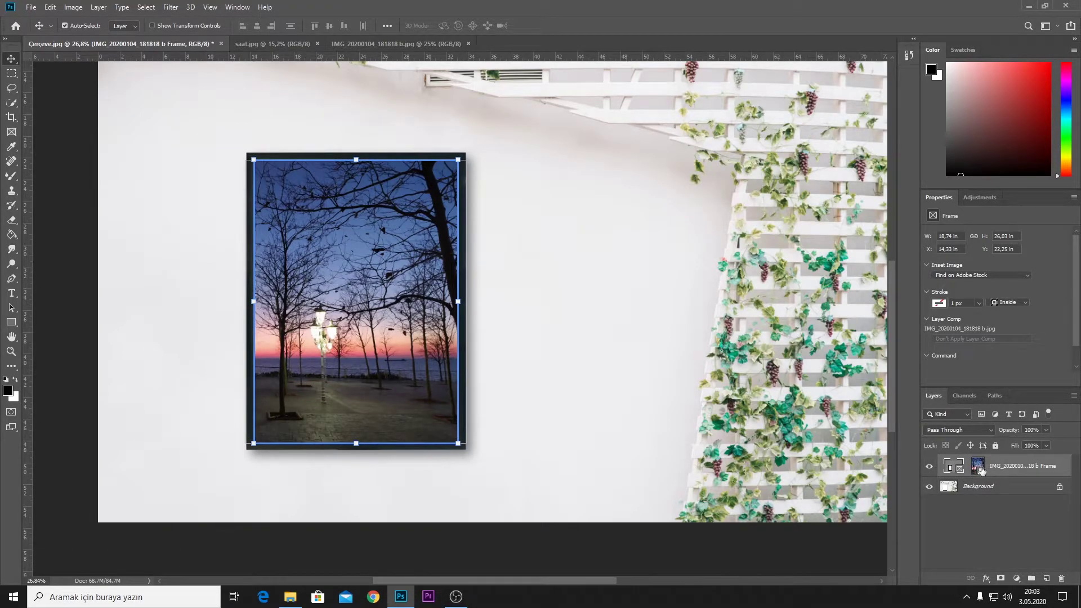
left_click(978, 468)
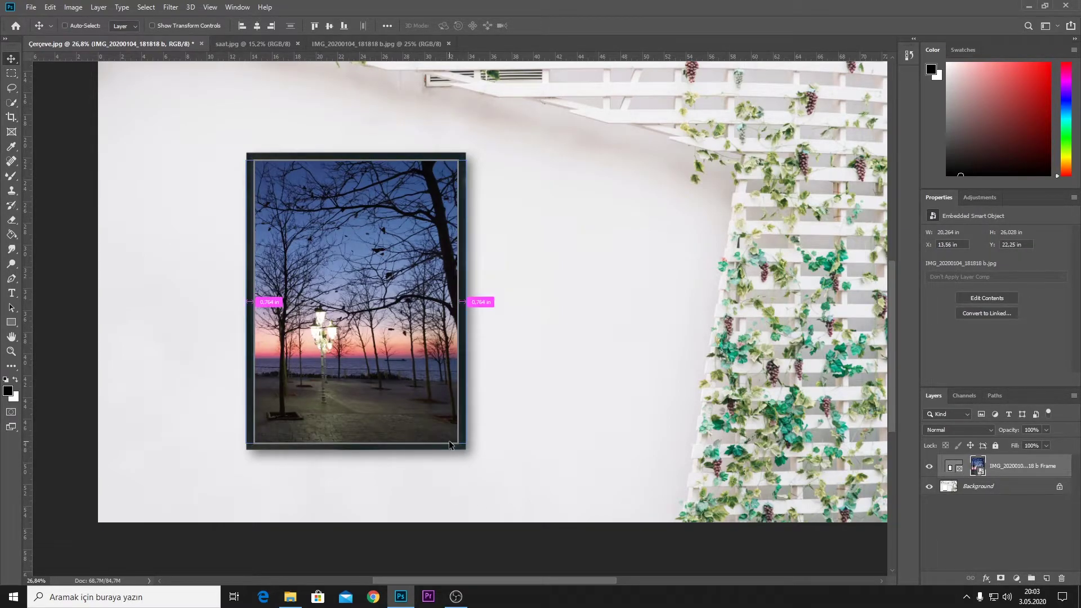
key("ctrl+t")
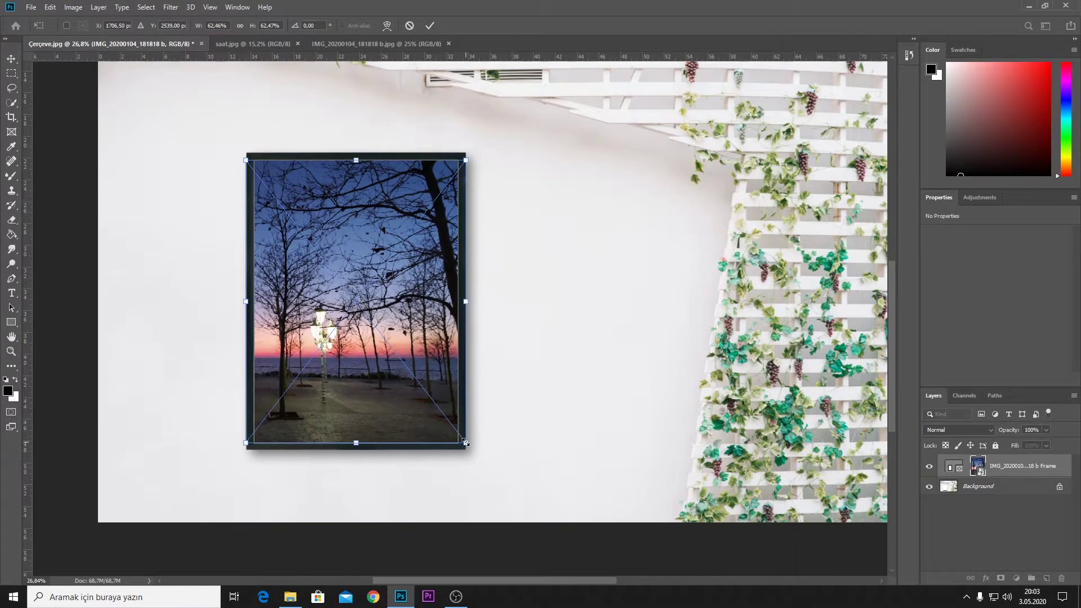
left_click_drag(465, 443, 512, 501)
left_click_drag(471, 425, 447, 395)
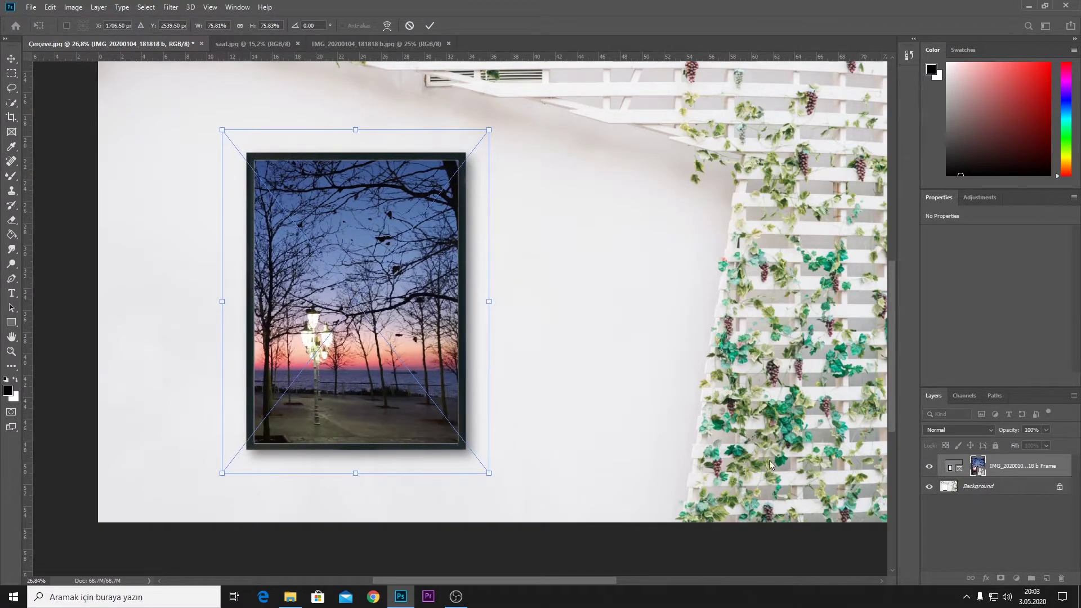
key("Return")
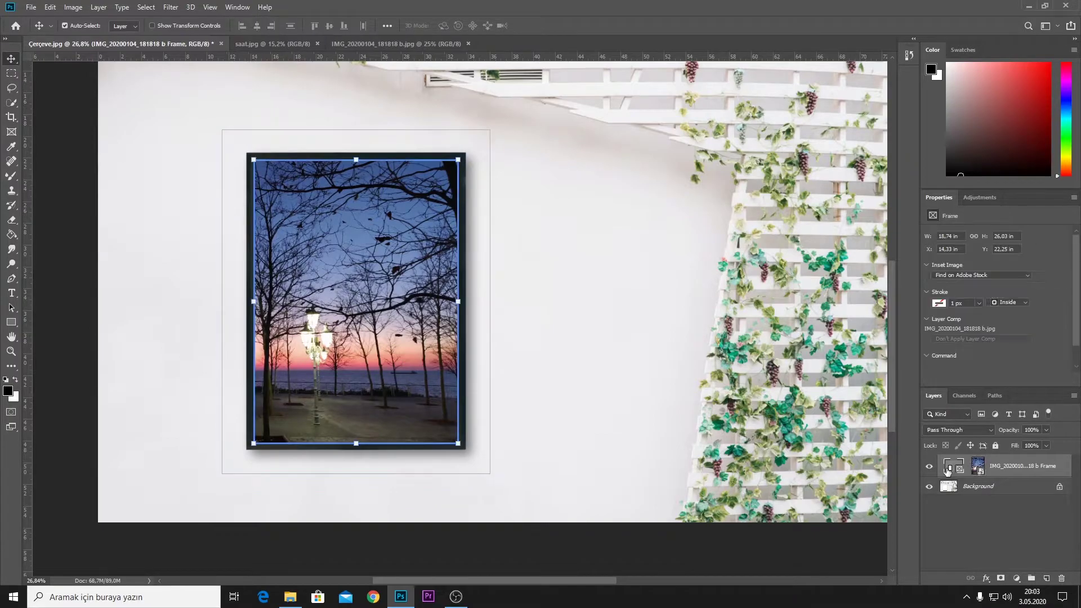
left_click(952, 466)
Shrink the frame from its corner, then undo the resize.
left_click_drag(457, 443, 437, 444)
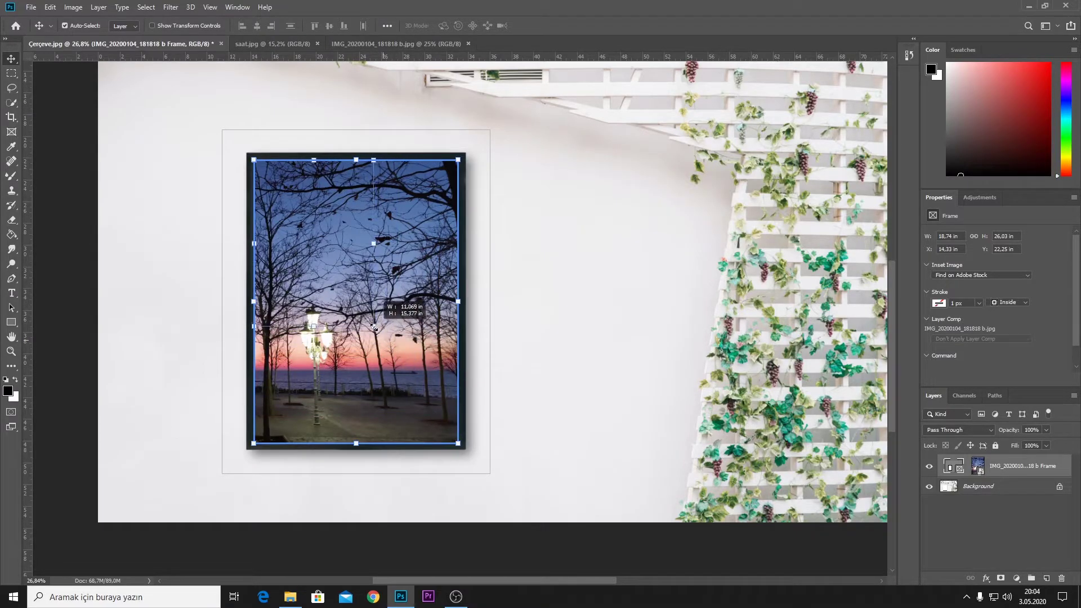
left_click_drag(437, 445, 372, 325)
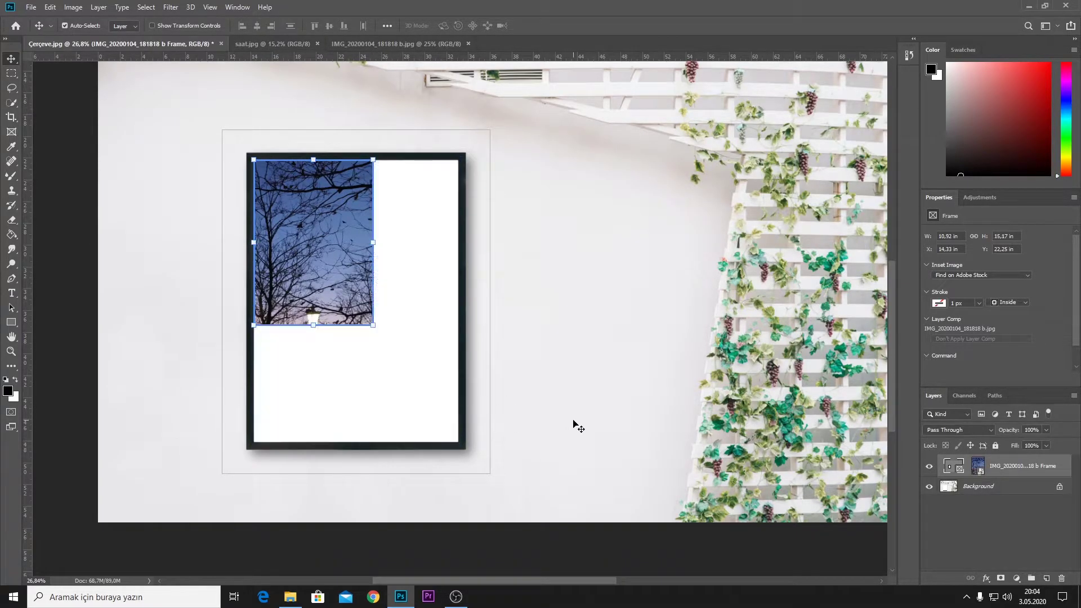
key("ctrl+z")
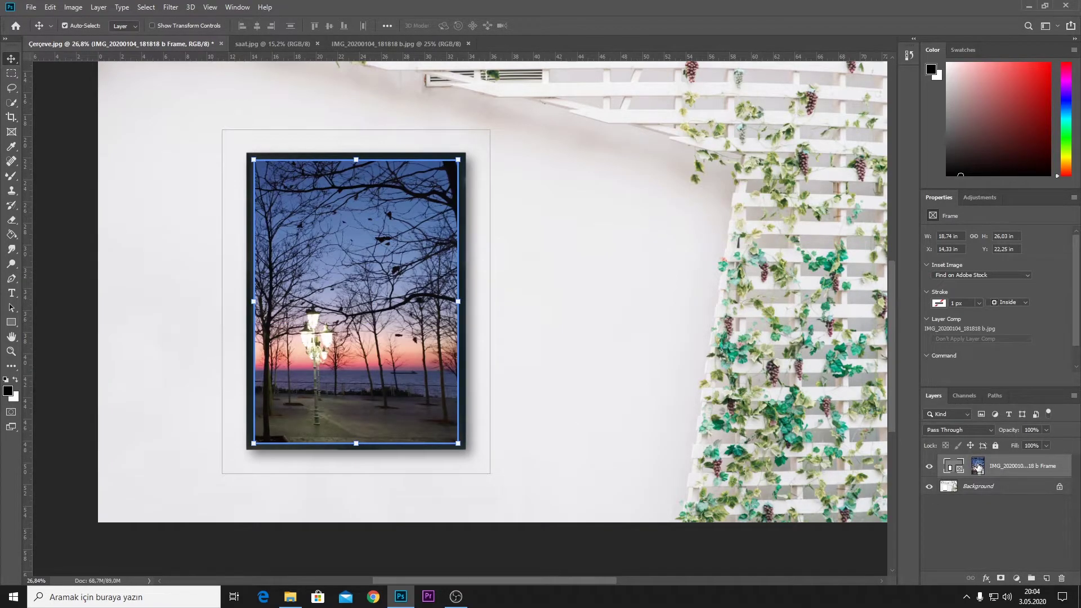
Transform the framed sunset image smaller and drag it out of the frame.
left_click(849, 474)
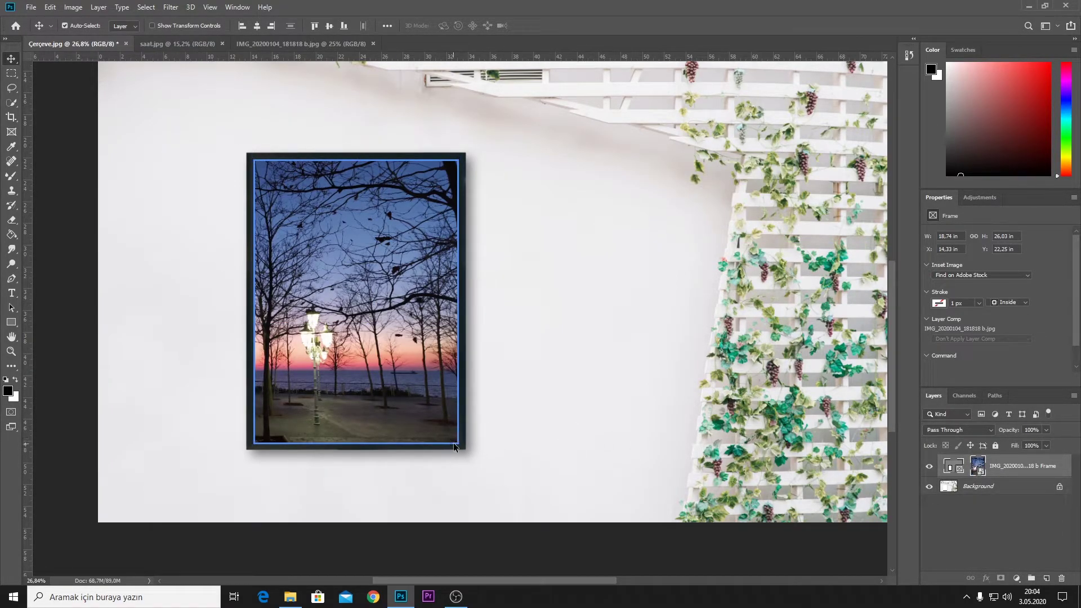
key("ctrl+t")
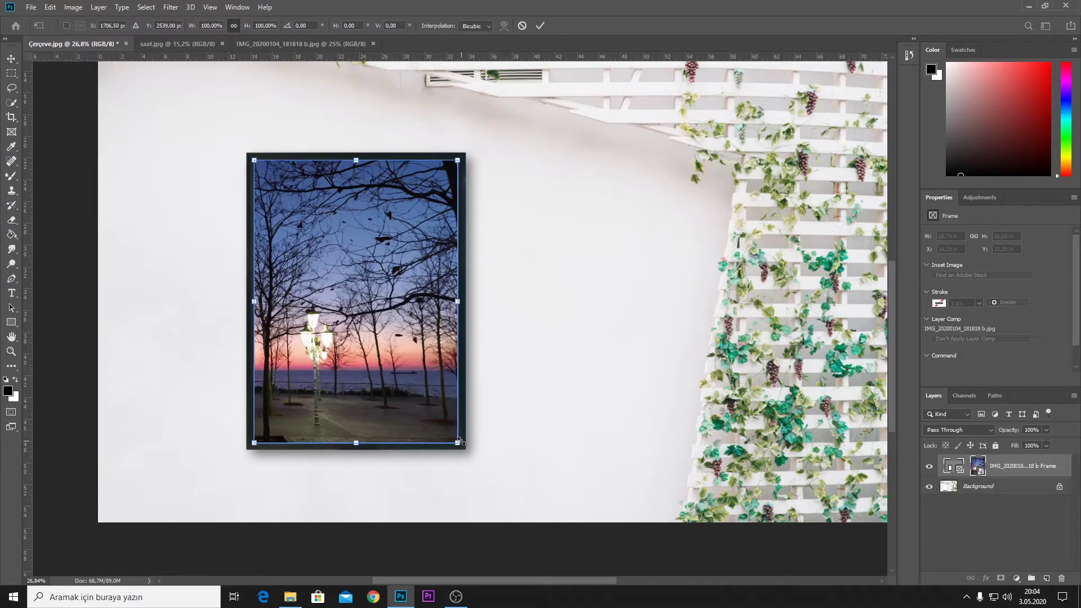
mouse_move(458, 444)
left_mouse_down()
mouse_move(430, 436)
mouse_move(381, 341)
left_mouse_up()
left_click_drag(345, 278, 649, 282)
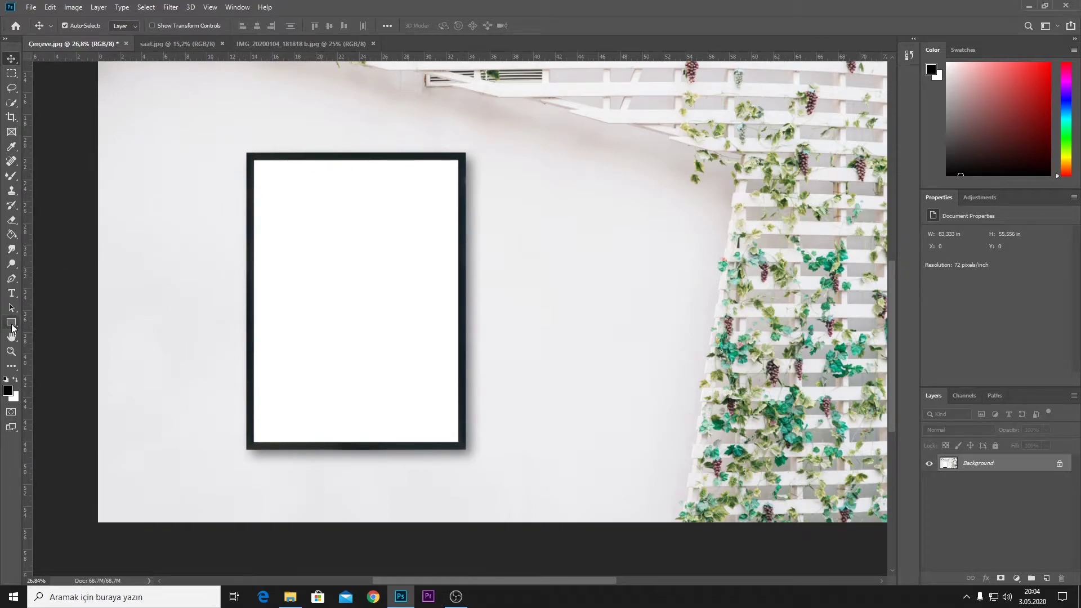
Draw a black Rectangle 1 shape in Shape mode covering the poster's inner area.
left_click(12, 326)
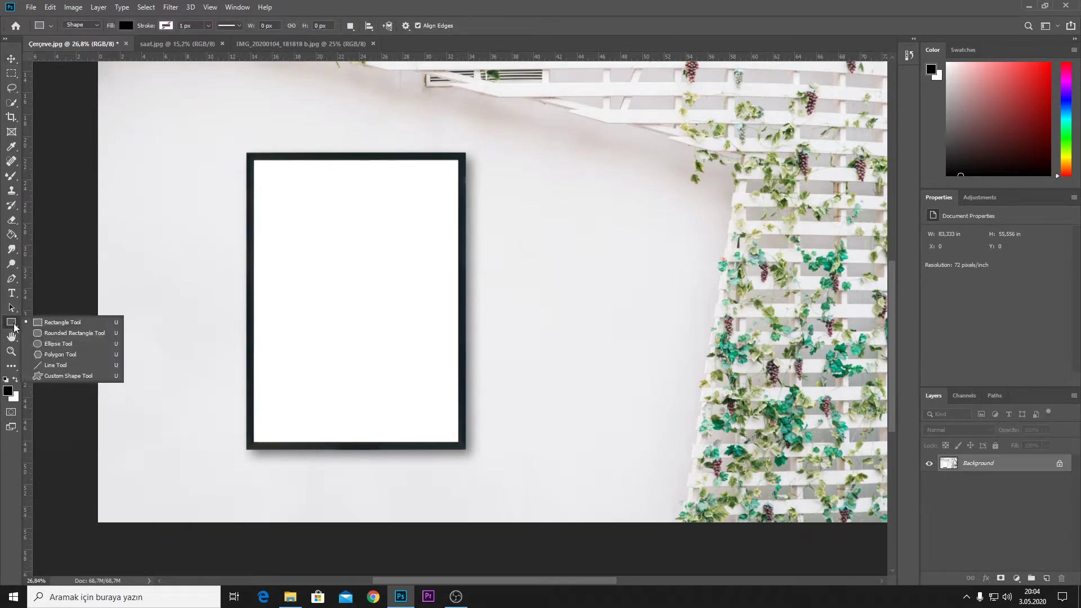
left_click(74, 325)
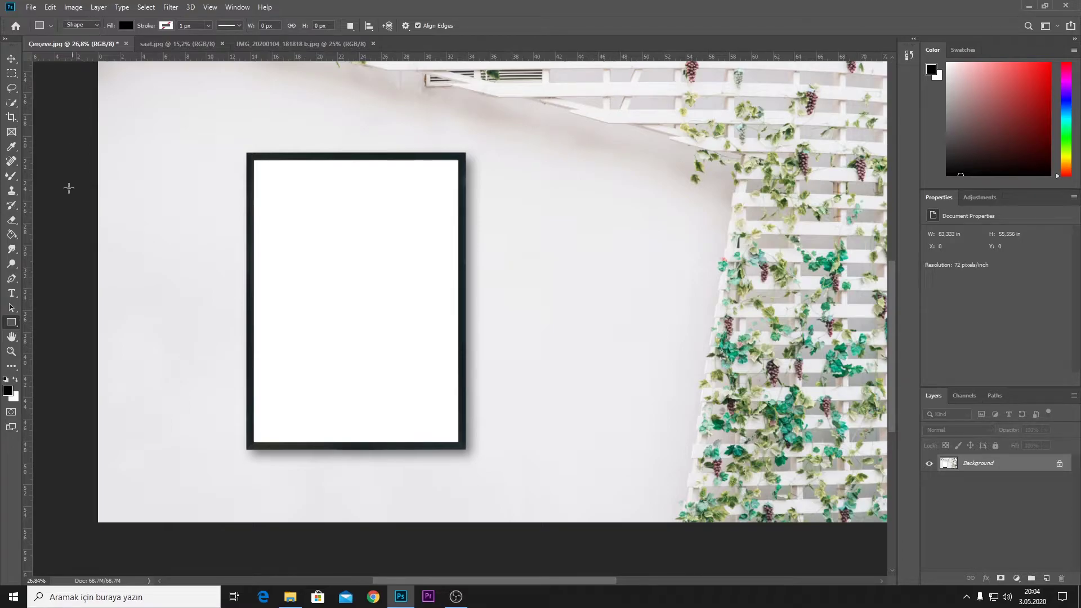
left_click(97, 26)
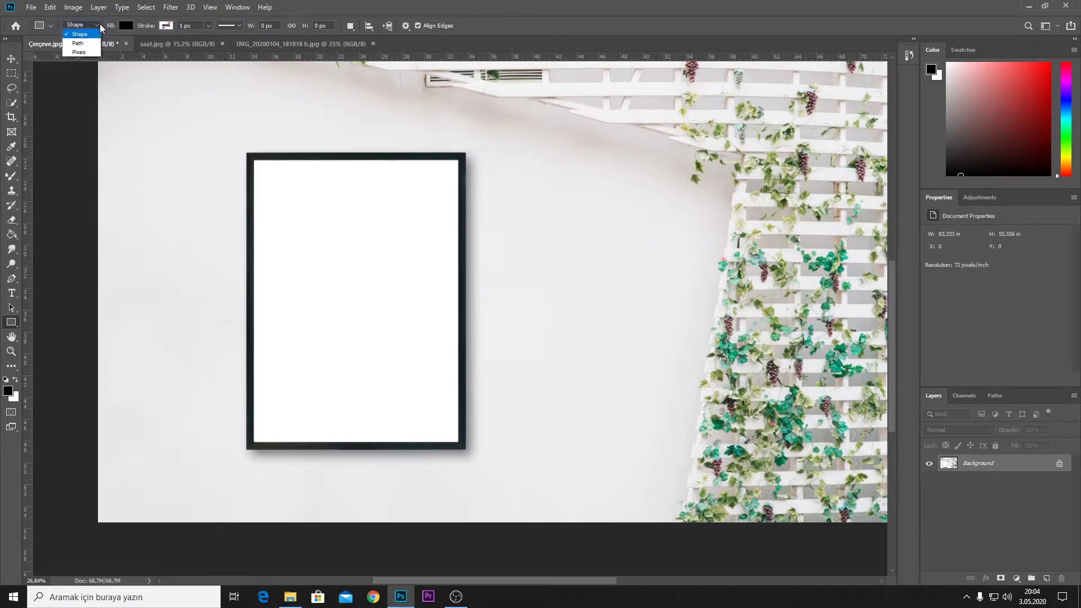
left_click(90, 32)
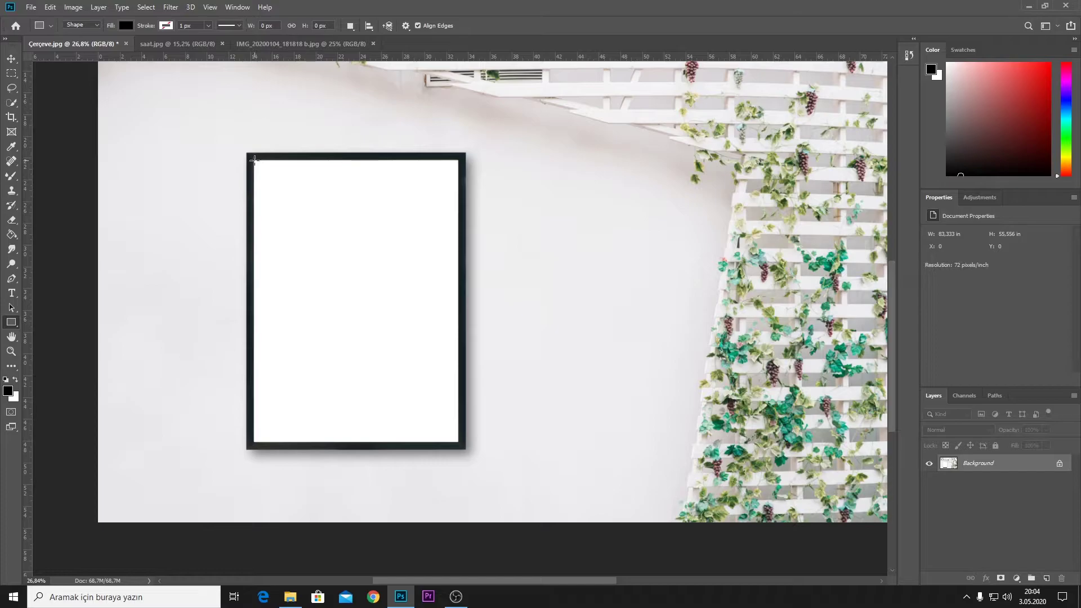
left_click_drag(254, 161, 459, 439)
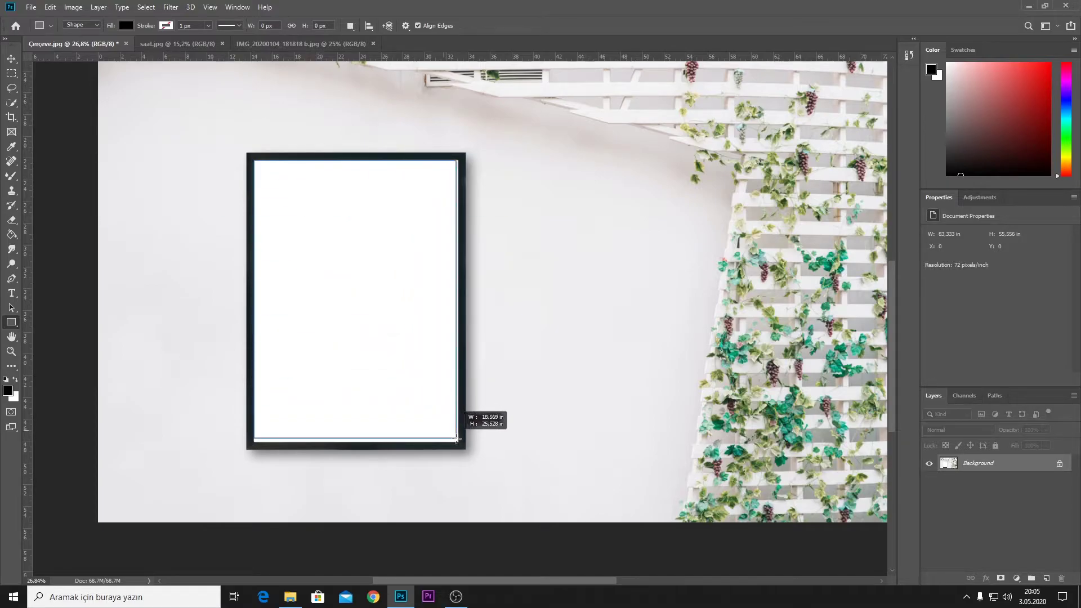
left_click_drag(459, 440, 458, 441)
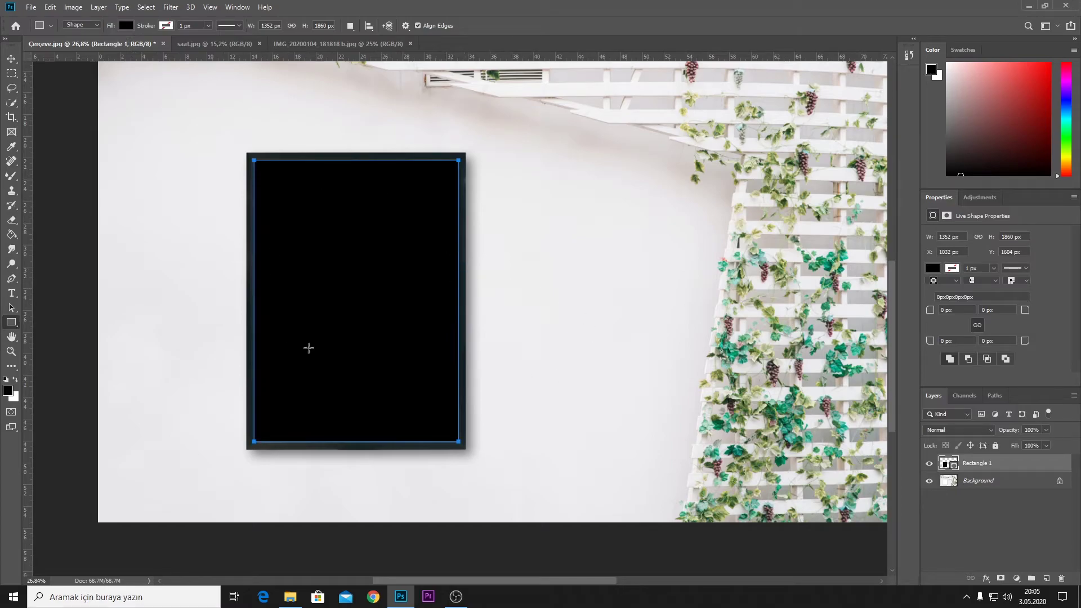
Change Rectangle 1's fill colour from black to a grey swatch.
left_click(128, 25)
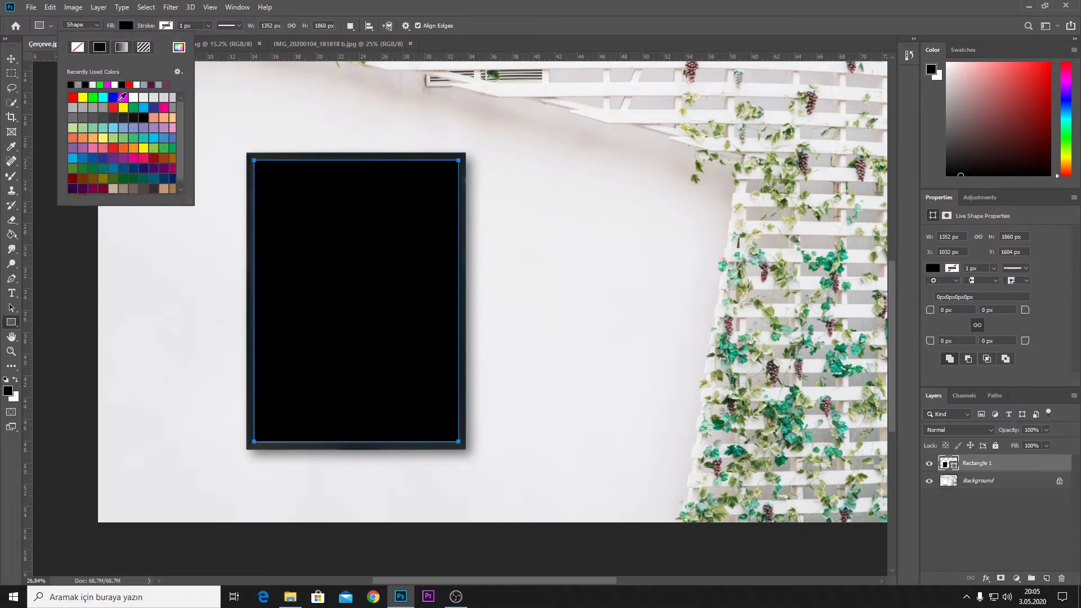
left_click(103, 107)
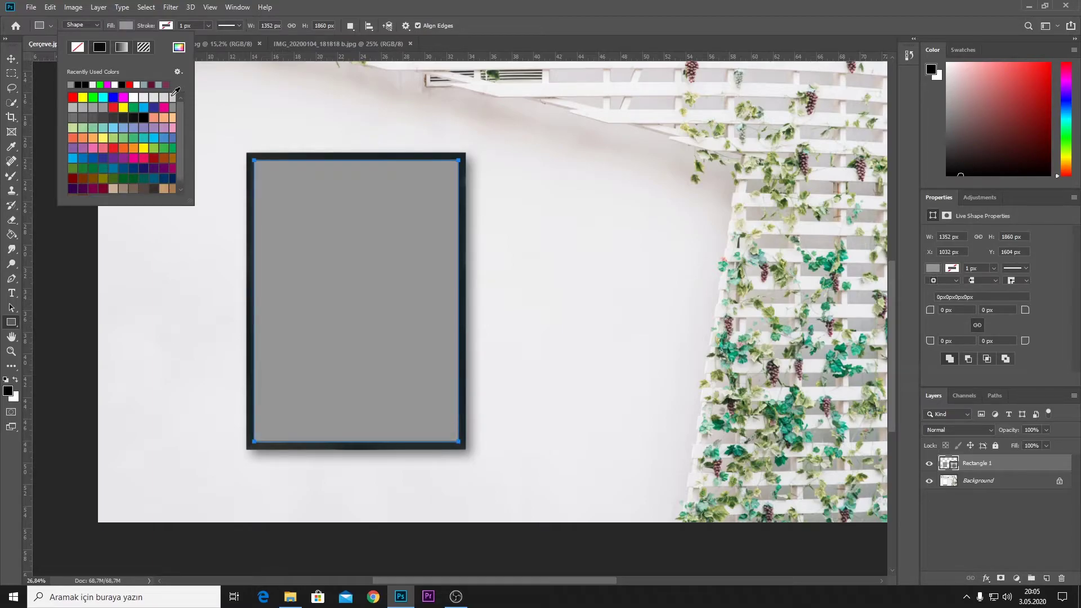
key("Return")
left_click(31, 7)
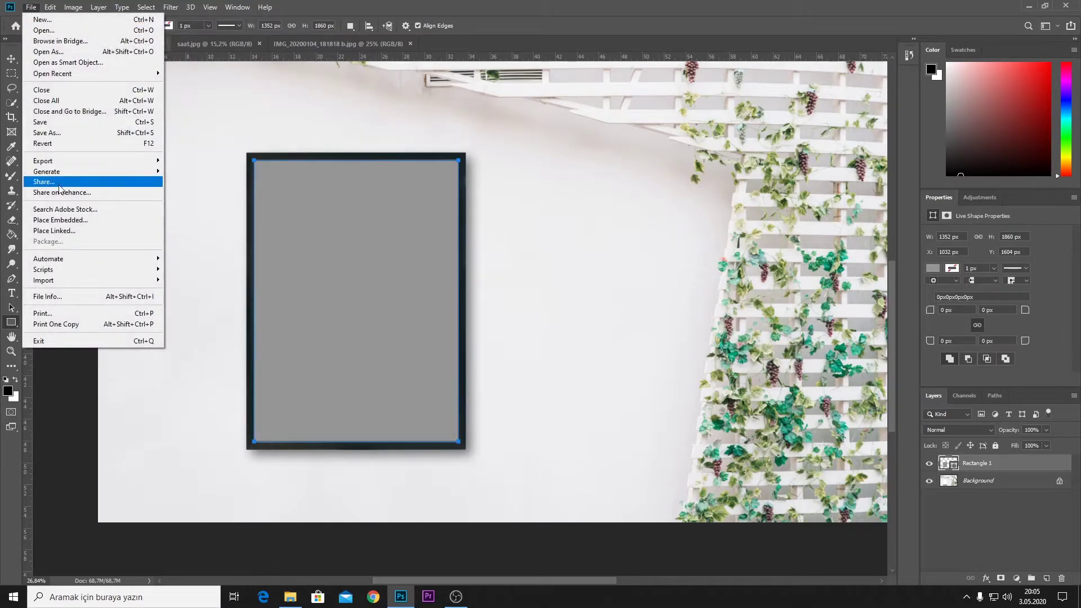
Place Embedded the sunset trees photo as a new layer above Rectangle 1.
left_click(95, 222)
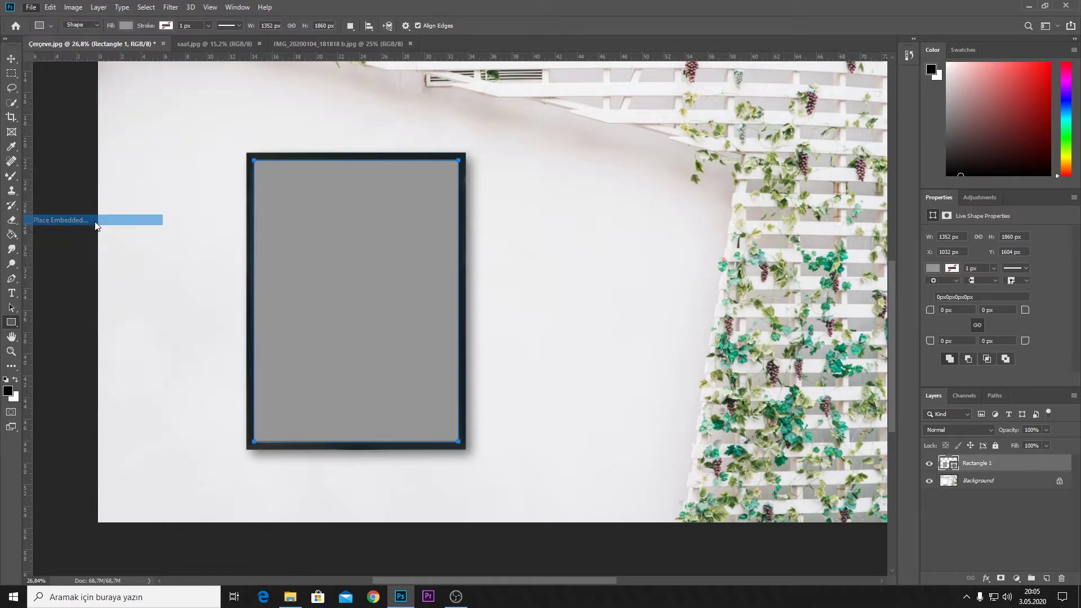
left_click(148, 100)
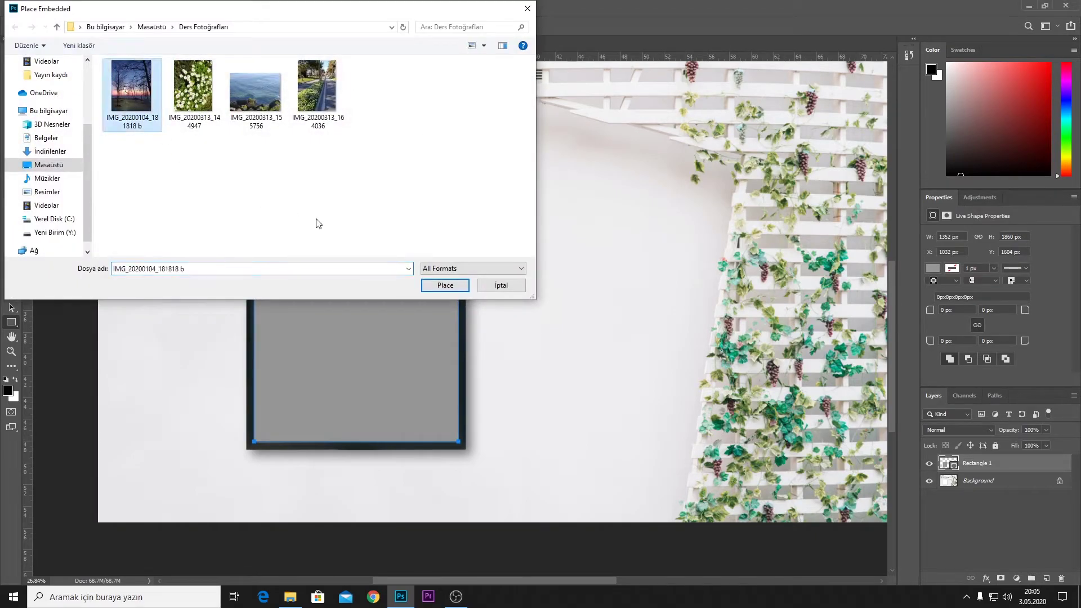
left_click(445, 285)
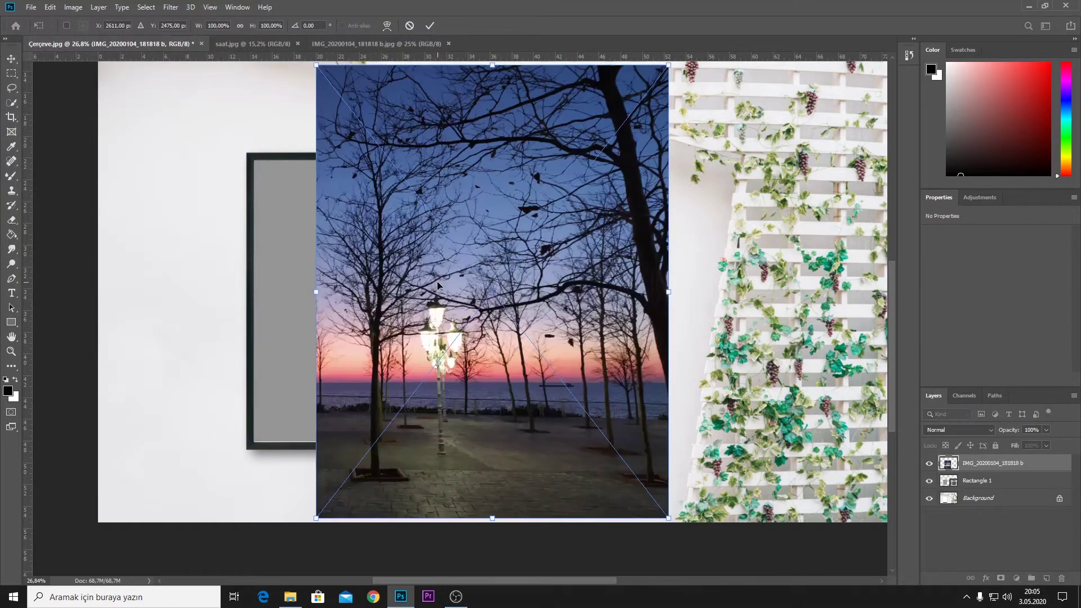
key("Return")
Create a clipping mask clipping the sunset photo layer to Rectangle 1.
right_click(1013, 465)
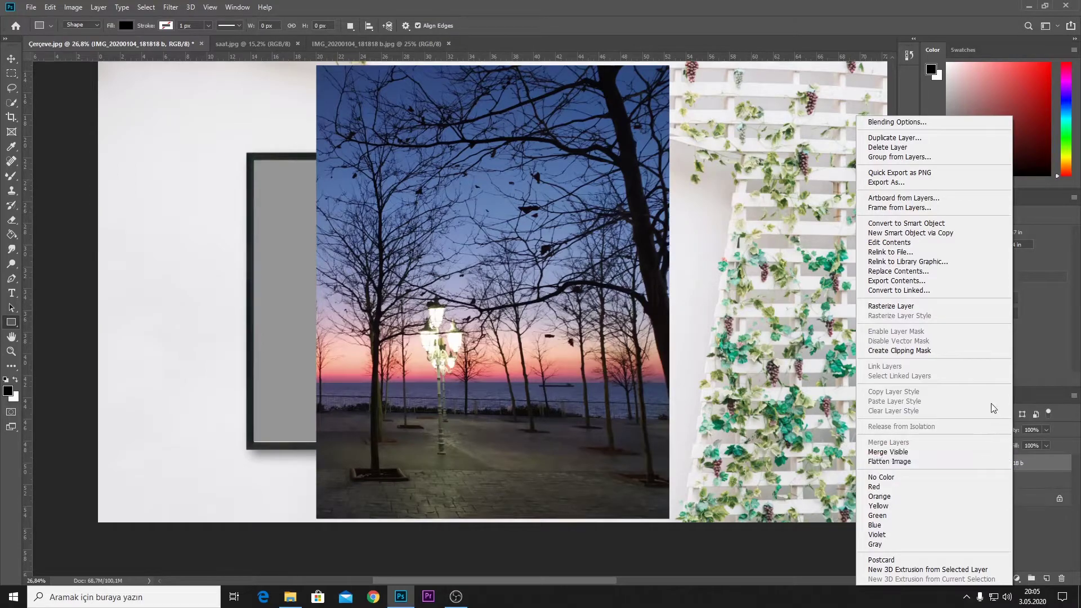
left_click(963, 352)
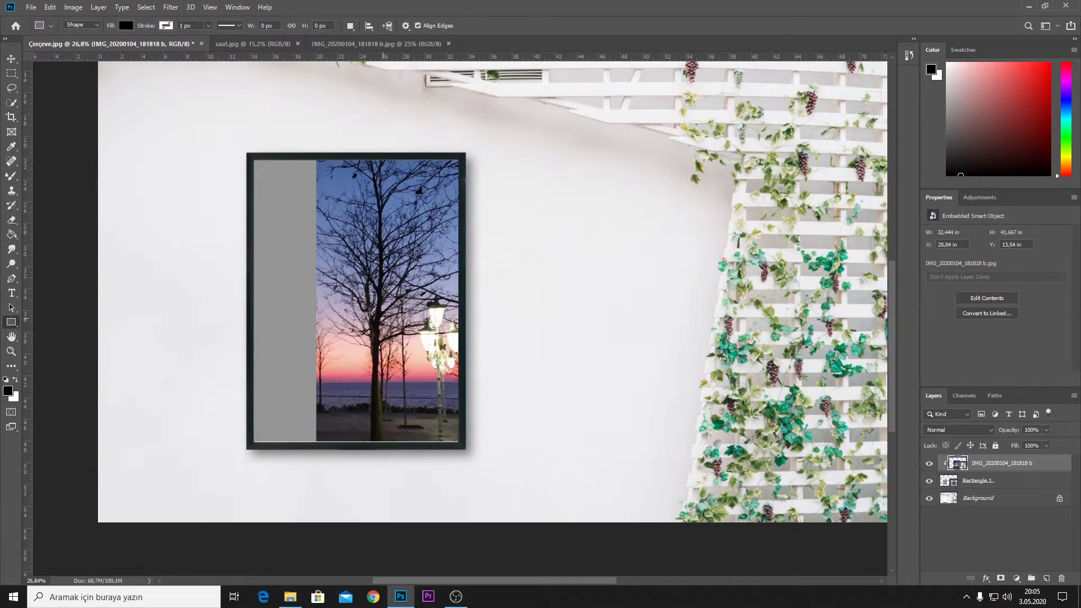
Move the clipped sunset photo up and left, then rescale it to fill the frame without grey.
left_click(11, 59)
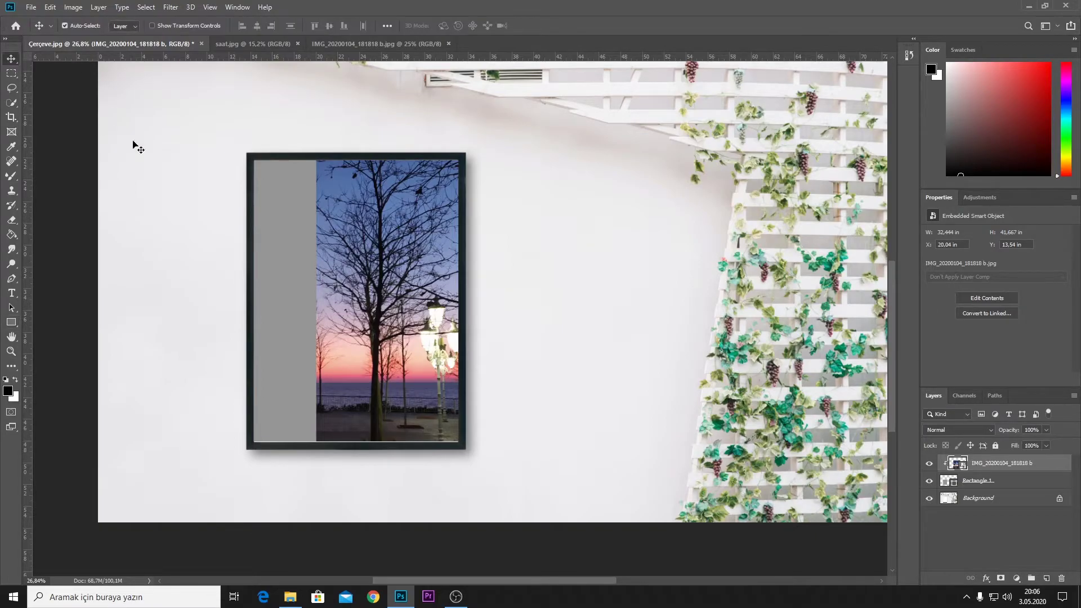
left_click_drag(388, 242, 294, 241)
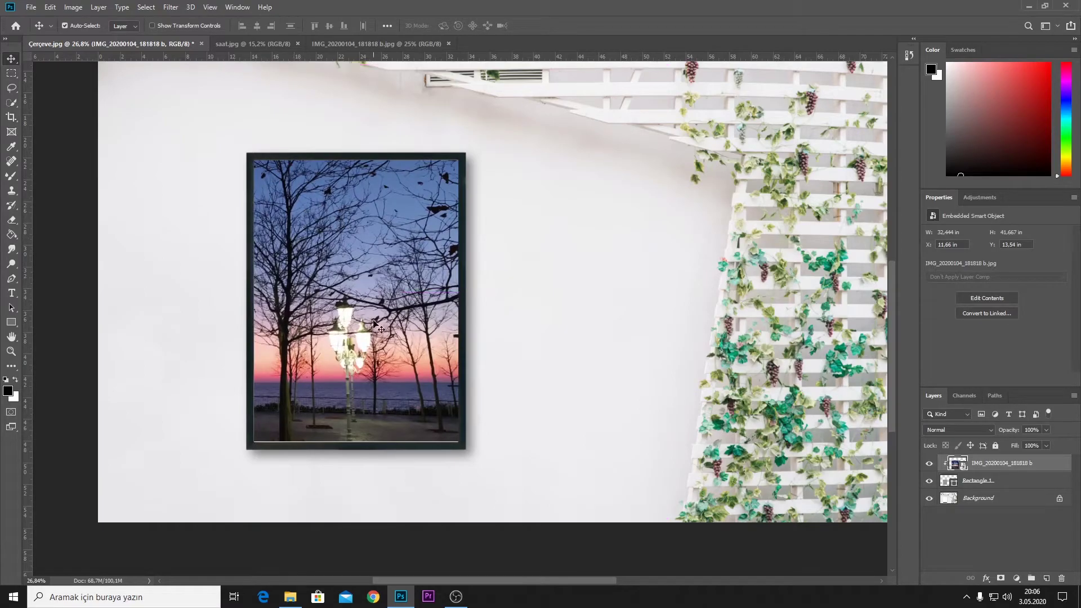
left_click_drag(373, 328, 355, 287)
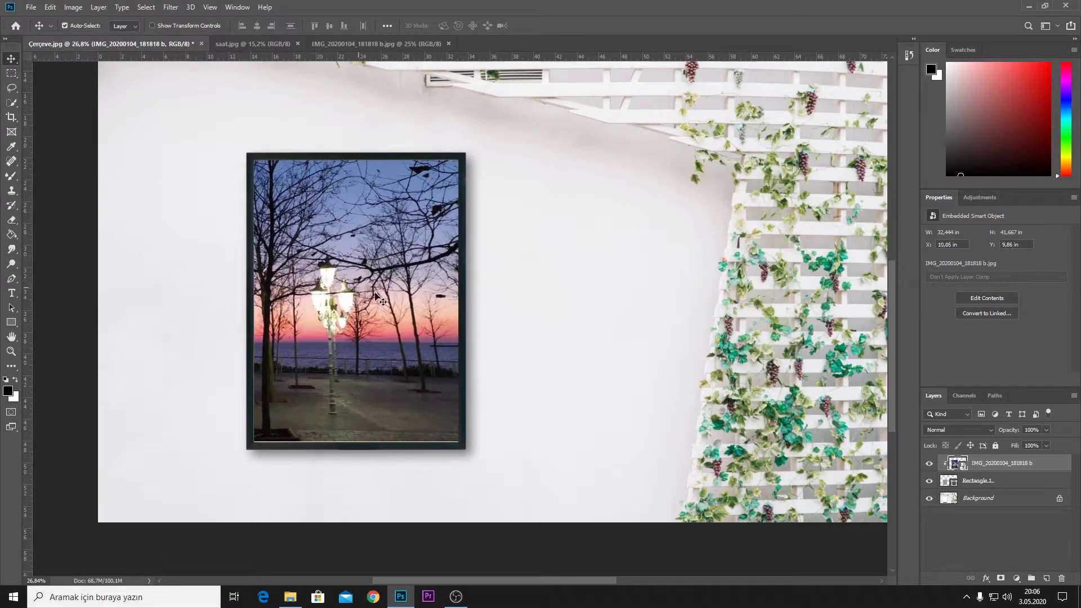
key("ctrl+t")
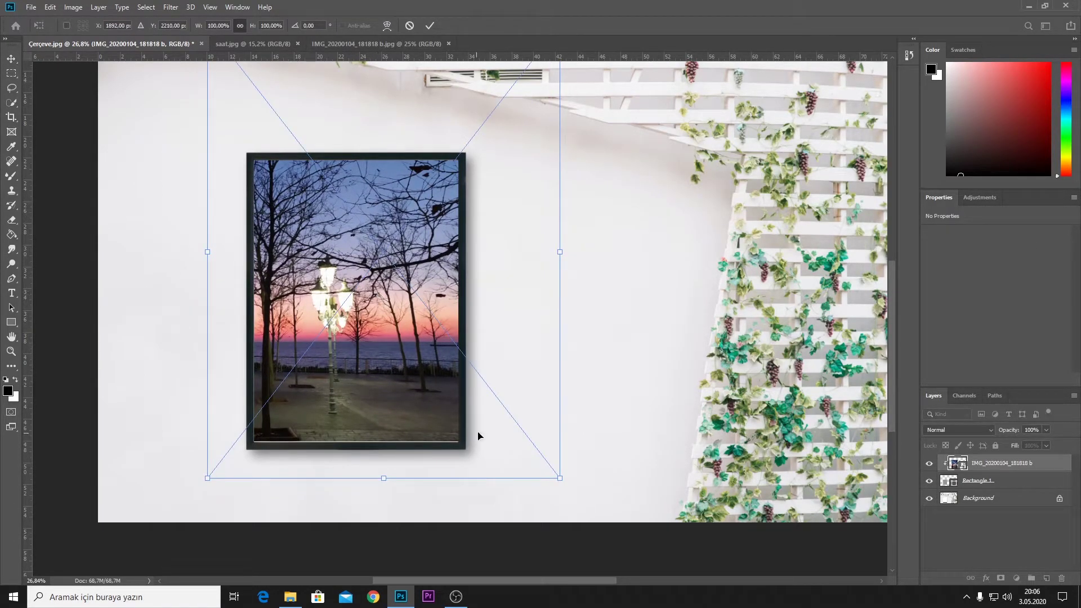
left_click_drag(560, 480, 526, 458)
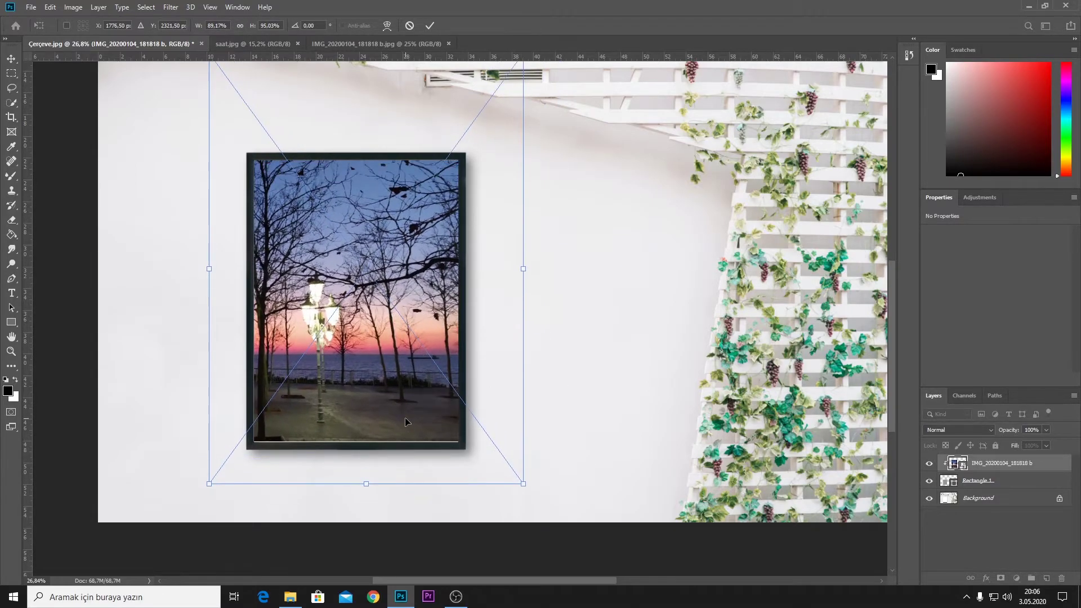
key("Return")
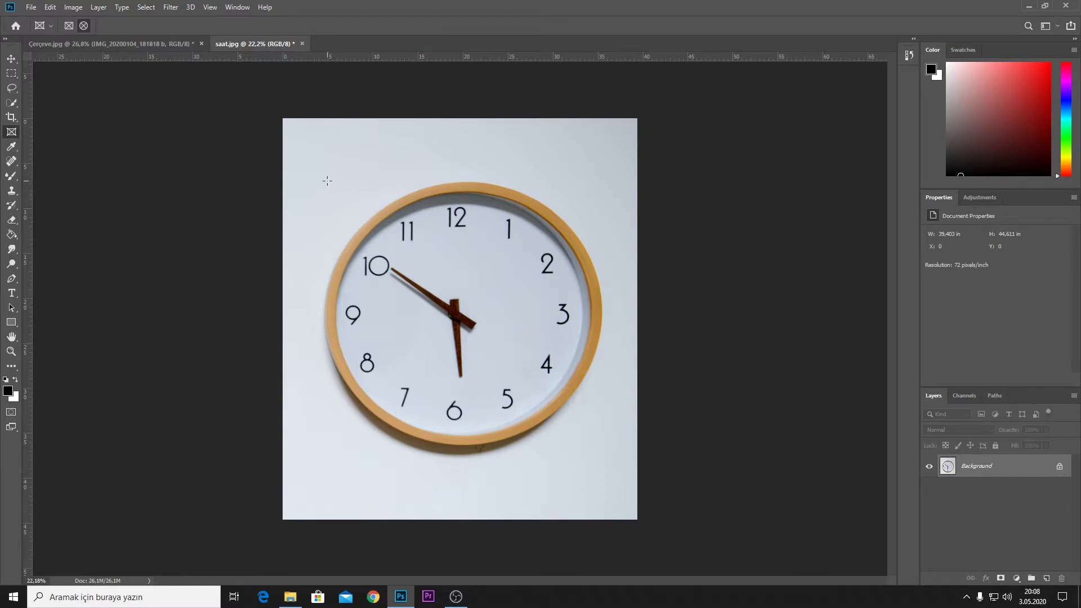
left_click_drag(328, 175, 604, 458)
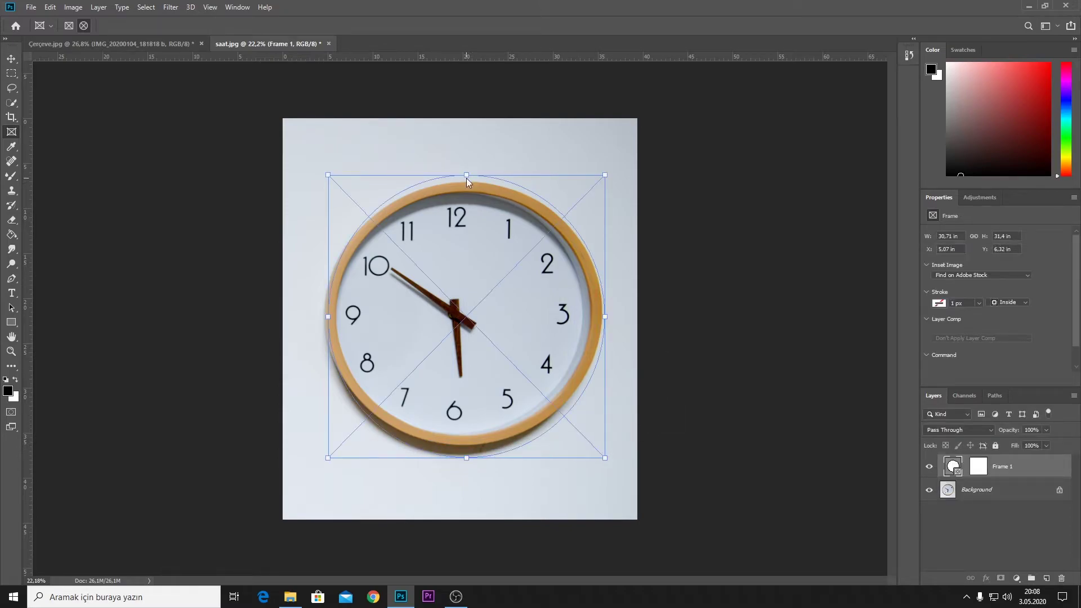
left_click_drag(466, 175, 466, 192)
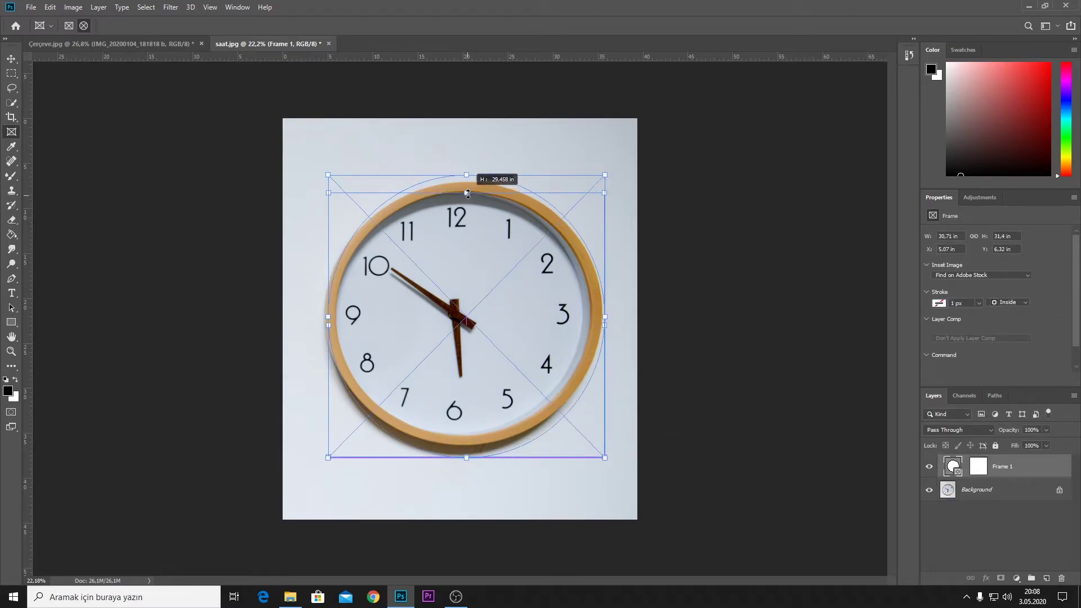
left_click_drag(329, 325, 335, 325)
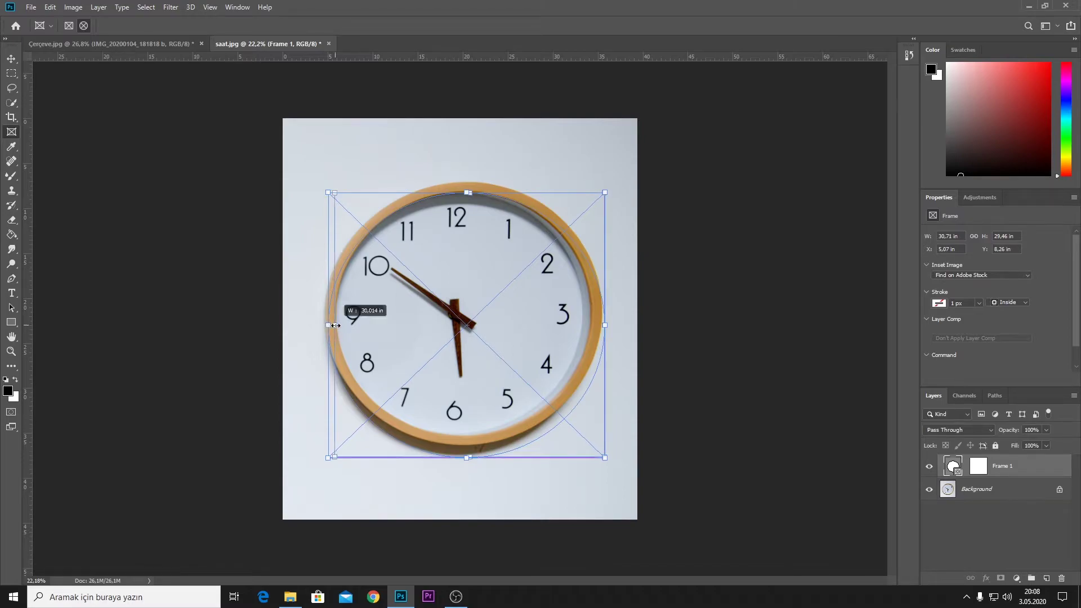
left_click_drag(470, 459, 470, 434)
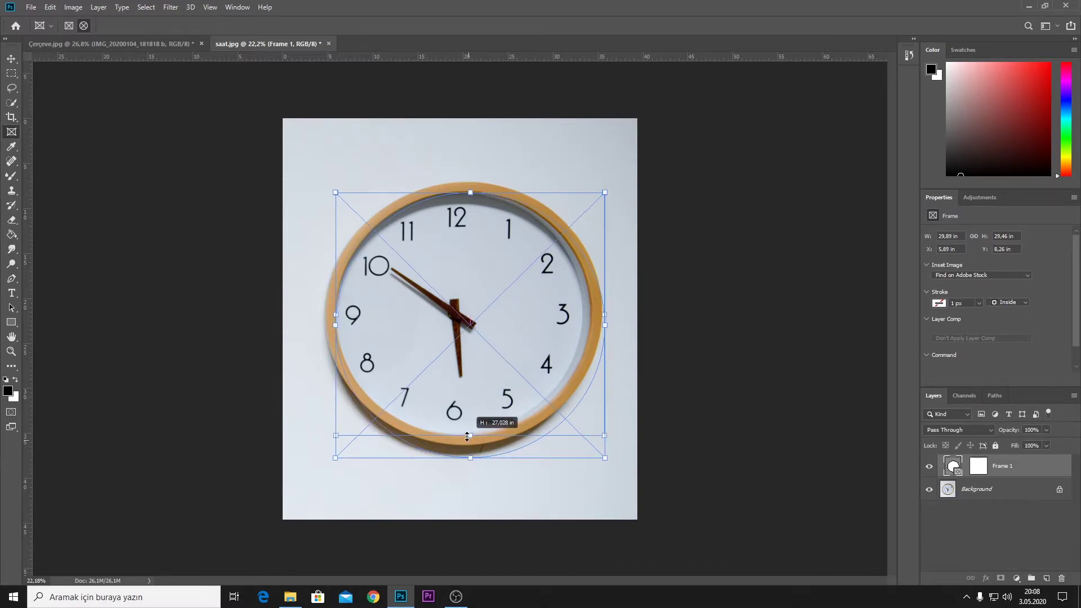
left_click_drag(604, 314, 584, 316)
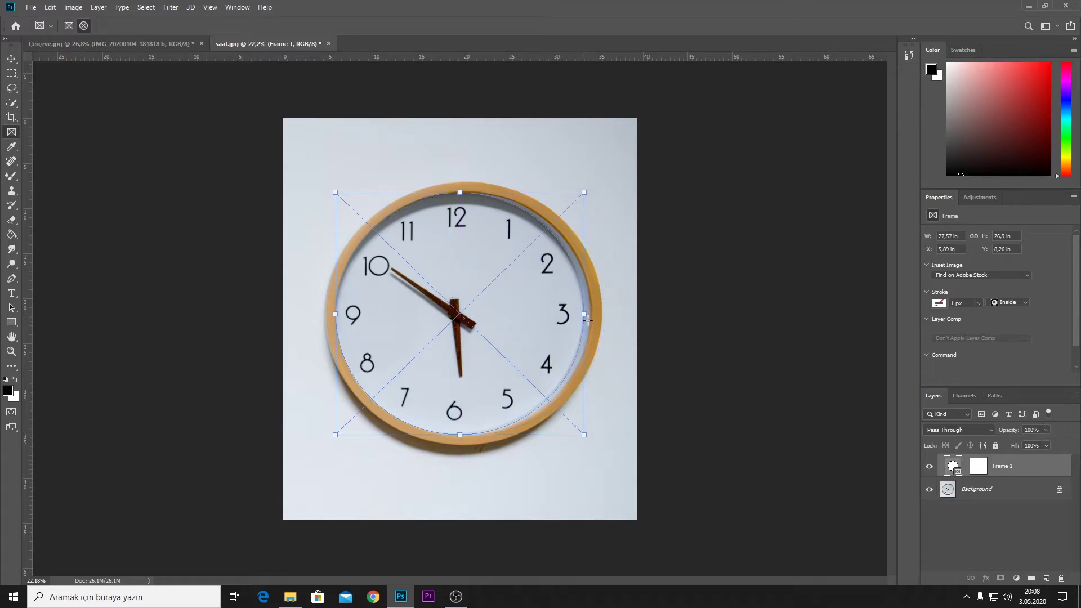
key("ctrl+plus")
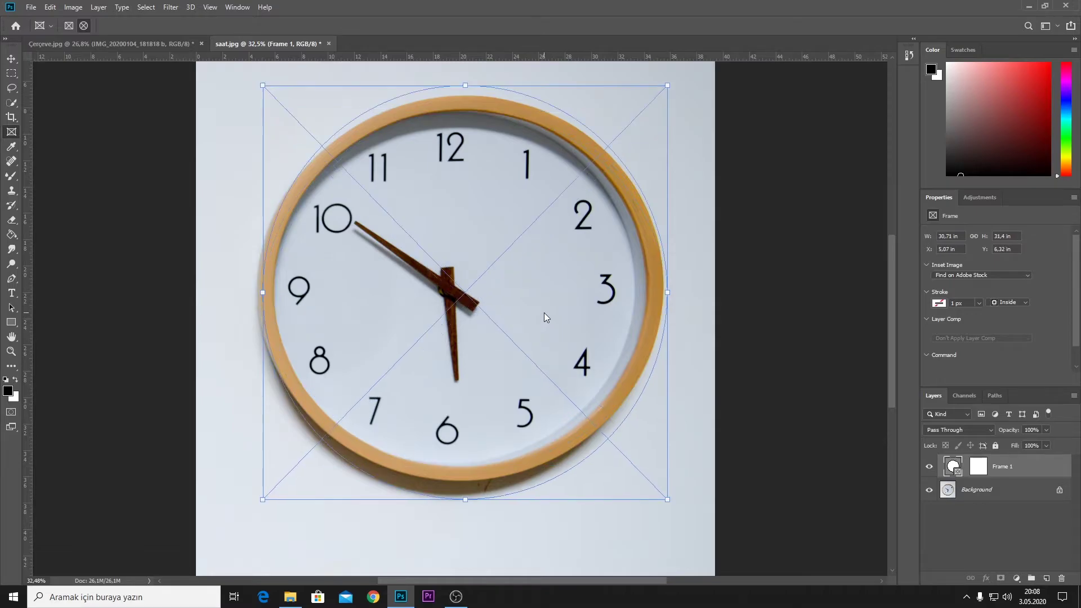
Delete the stray frame and place guides at the clock face's top, left, bottom and right edges.
key("Delete")
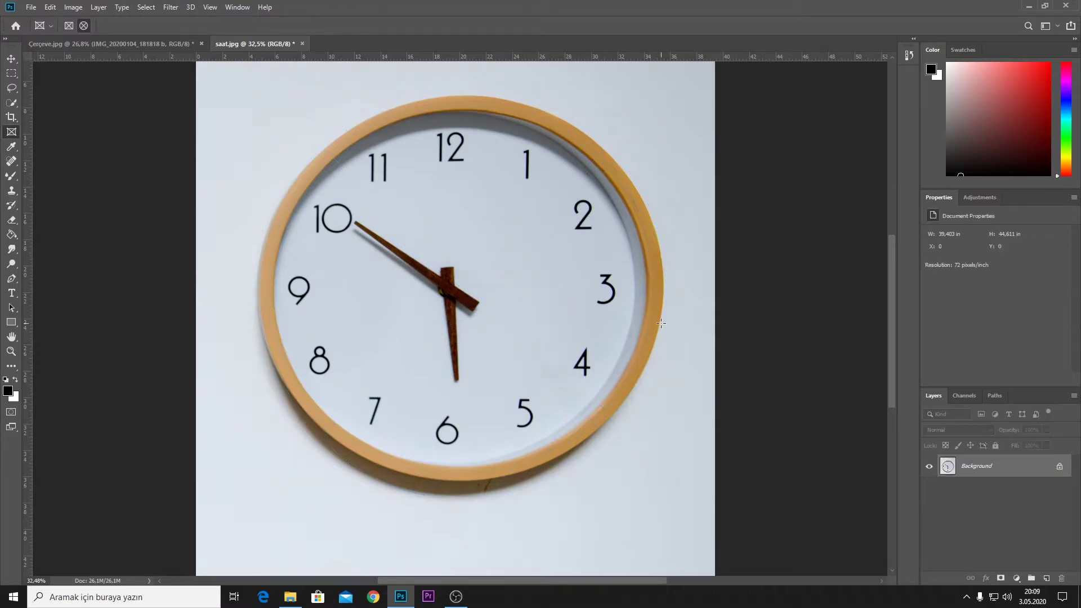
left_click(11, 59)
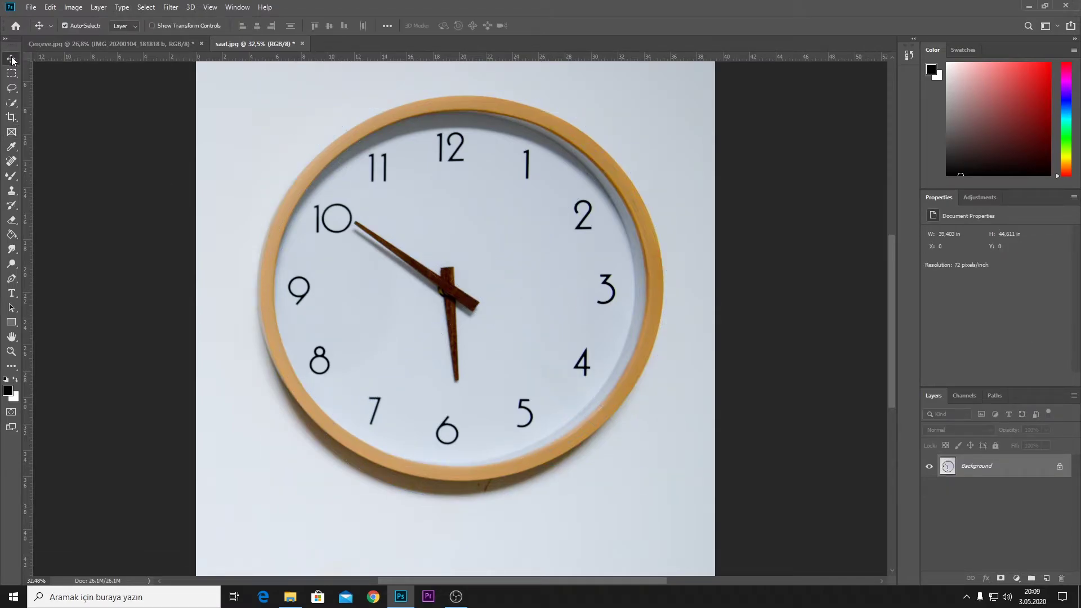
left_click_drag(455, 57, 450, 111)
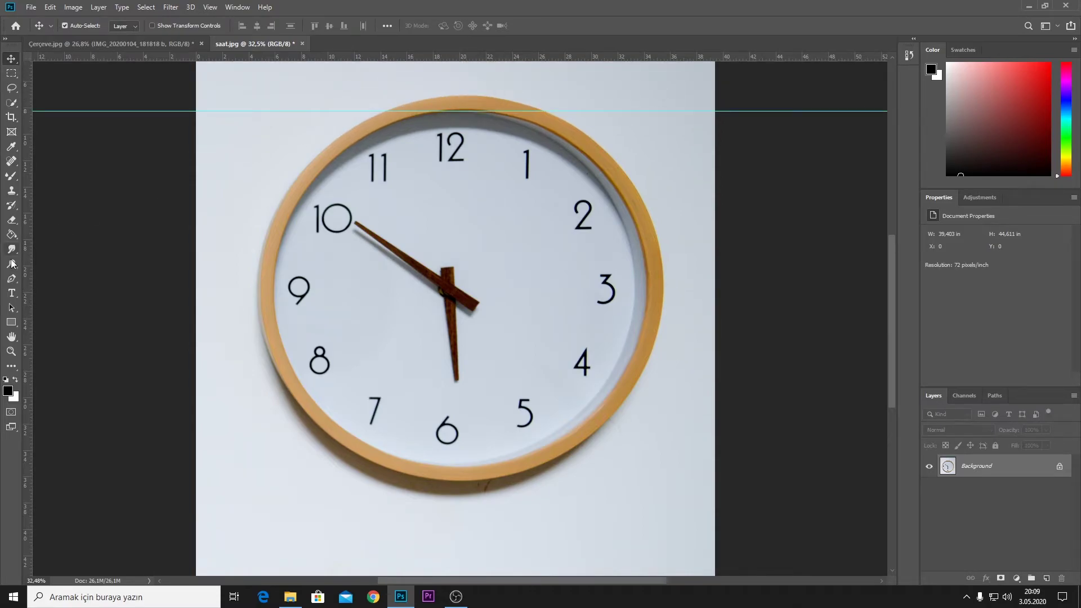
left_click_drag(32, 271, 273, 329)
left_click_drag(482, 55, 506, 462)
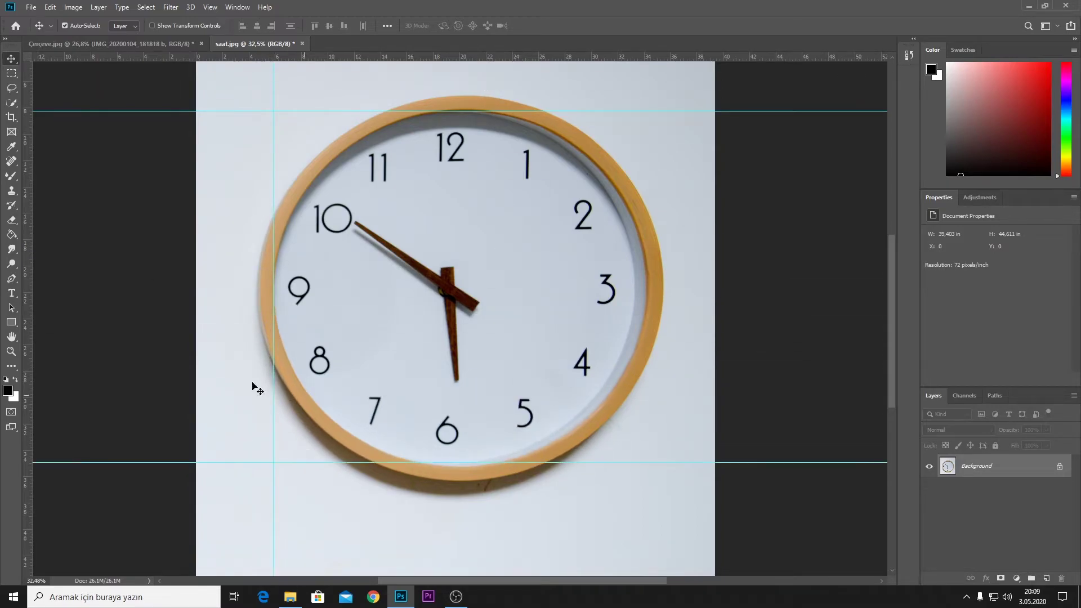
left_click_drag(32, 302, 633, 398)
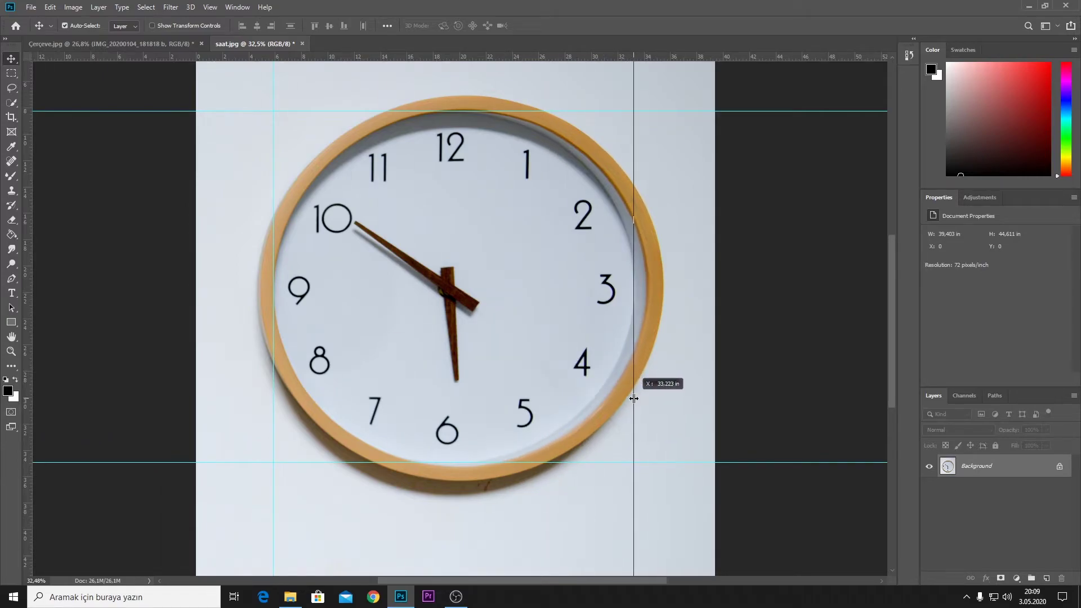
left_click_drag(633, 399, 634, 398)
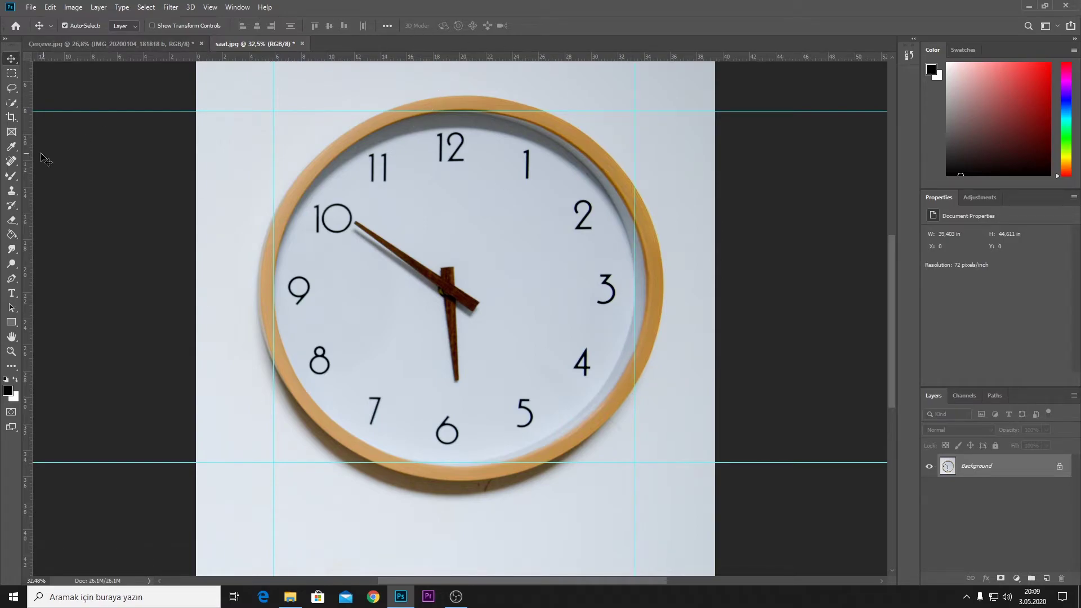
Draw an elliptical frame from the top-left to the bottom-right guide intersection over the clock face.
left_click(12, 134)
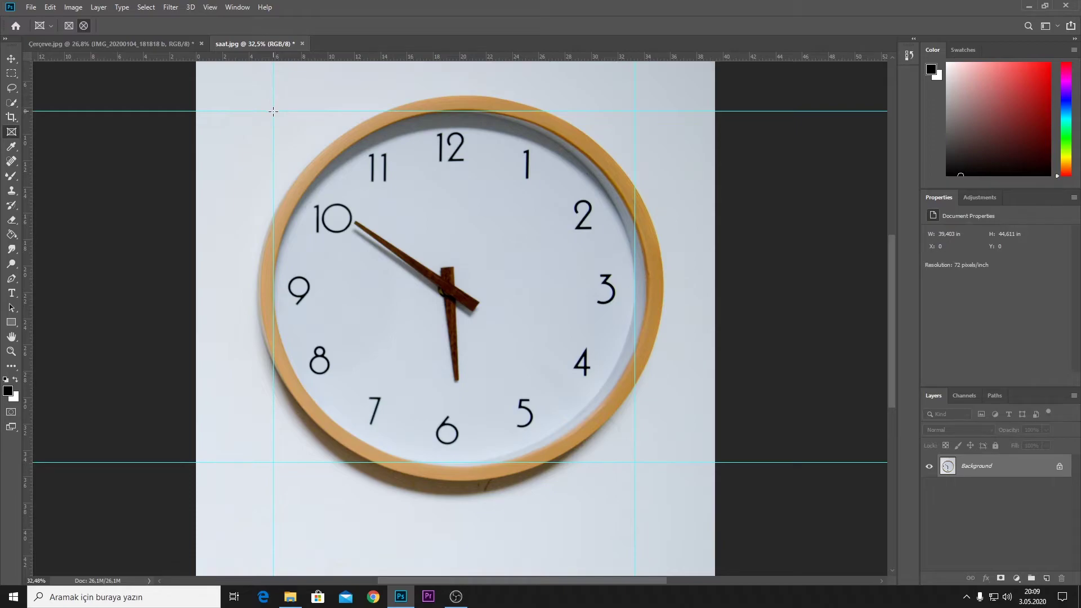
left_click_drag(273, 111, 451, 277)
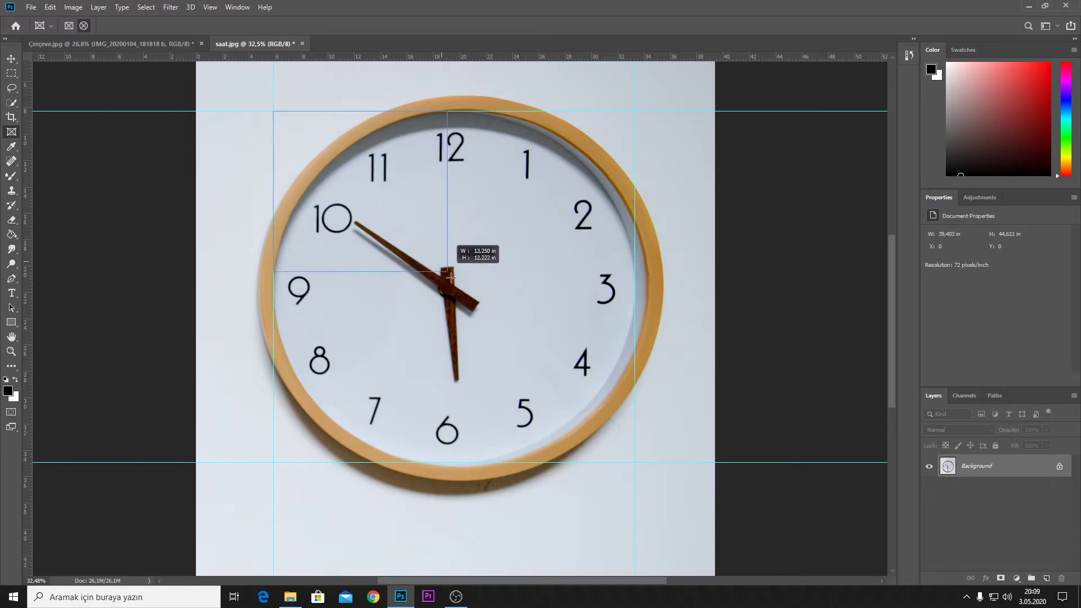
left_click_drag(451, 277, 633, 462)
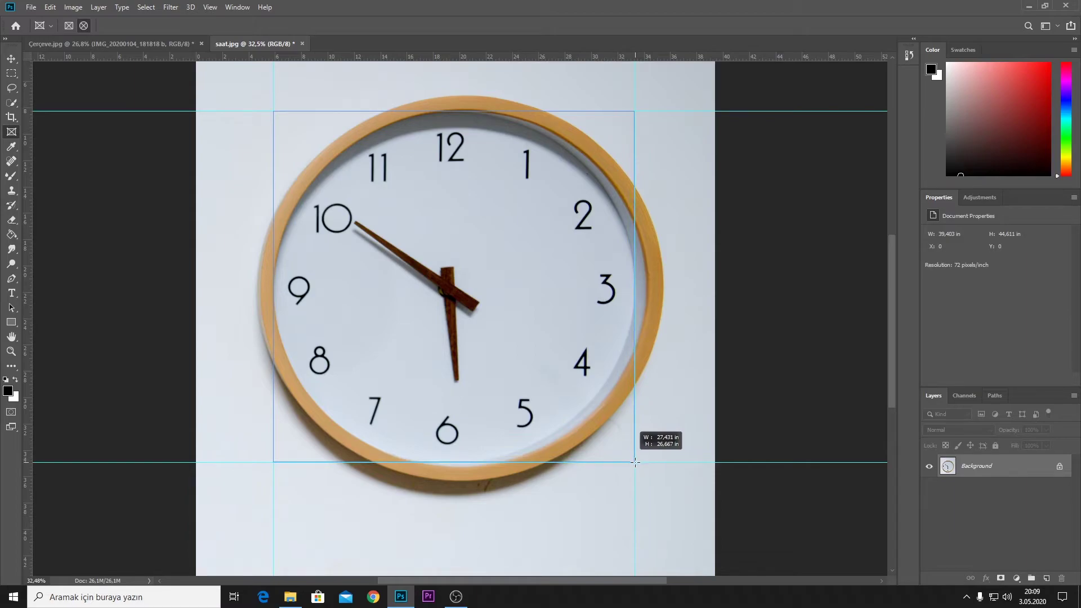
left_click_drag(635, 462, 635, 462)
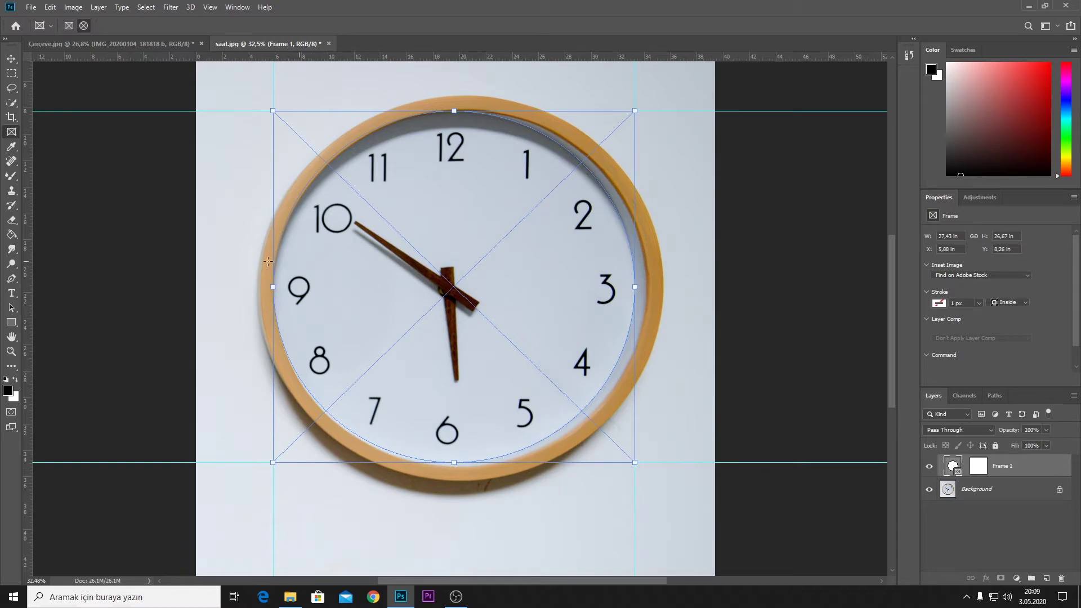
Open the daisy photo from disk.
left_click(31, 6)
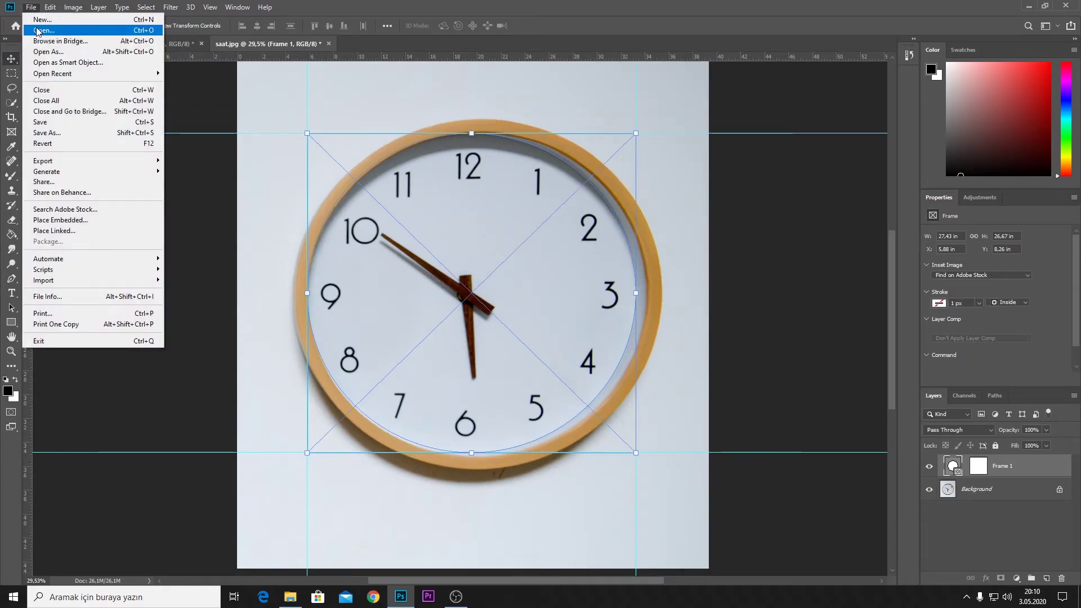
left_click(38, 31)
left_click(193, 90)
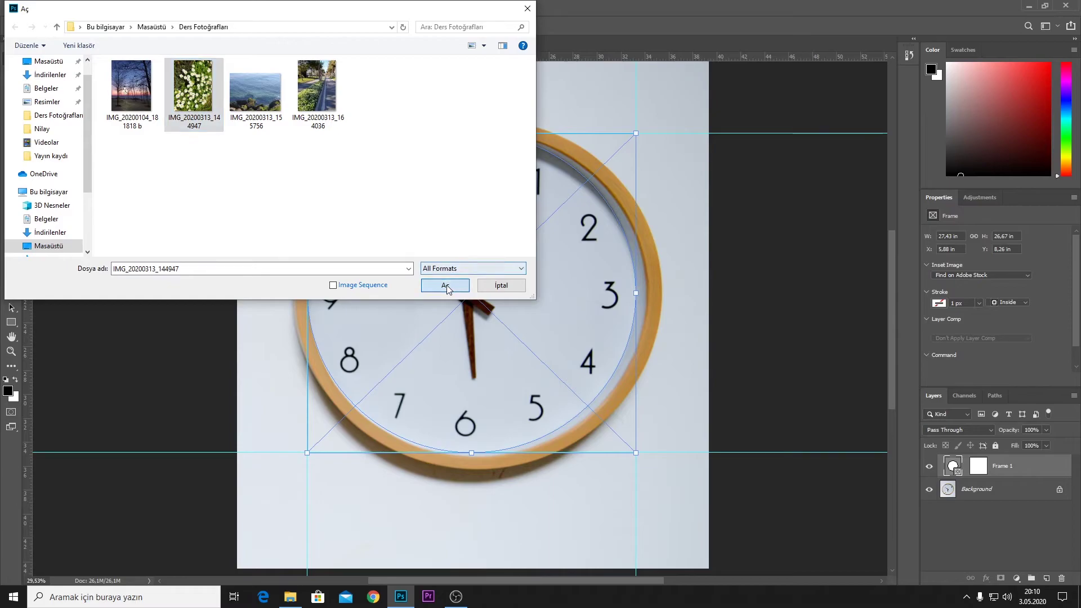
left_click(445, 286)
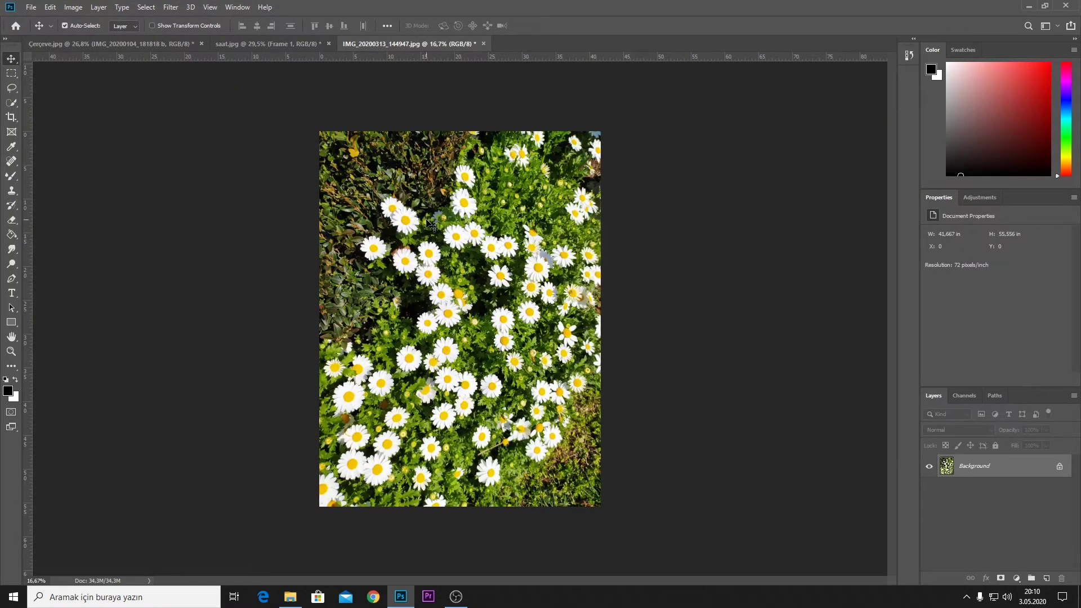
Drop the daisy photo into the clock's elliptical frame, adjust its position, and zoom out.
left_click_drag(431, 225, 260, 47)
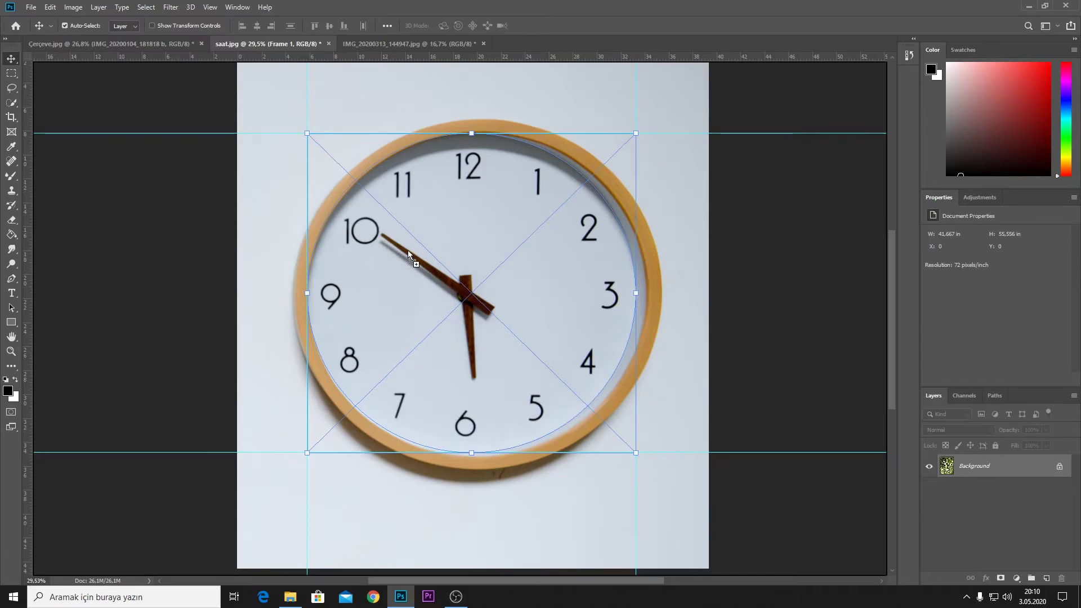
left_click_drag(260, 47, 508, 269)
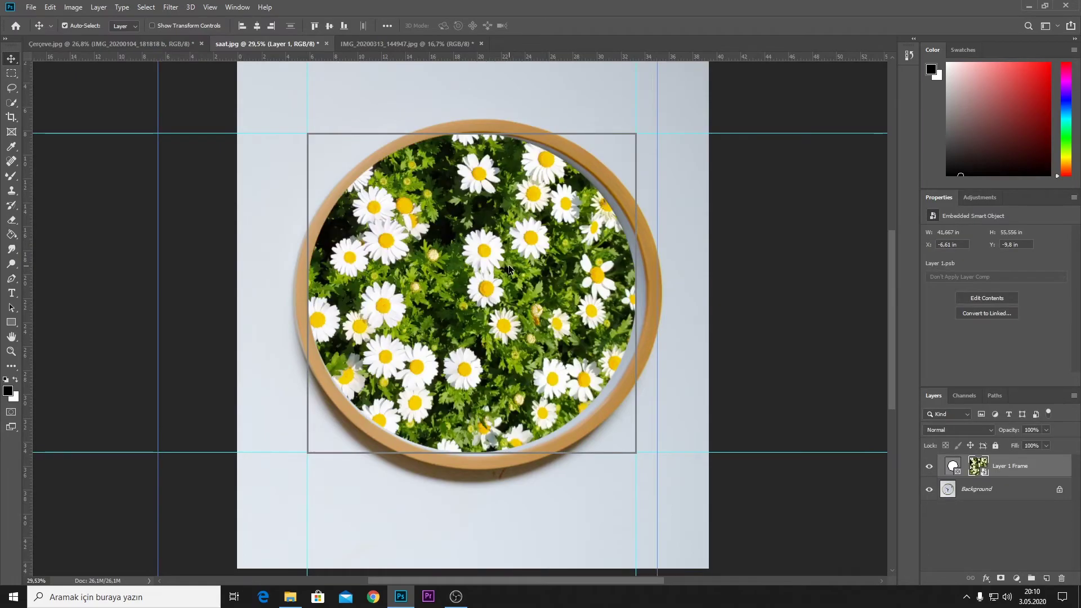
left_click_drag(569, 344, 613, 366)
left_click(794, 340)
scroll(795, 339, "down", 1)
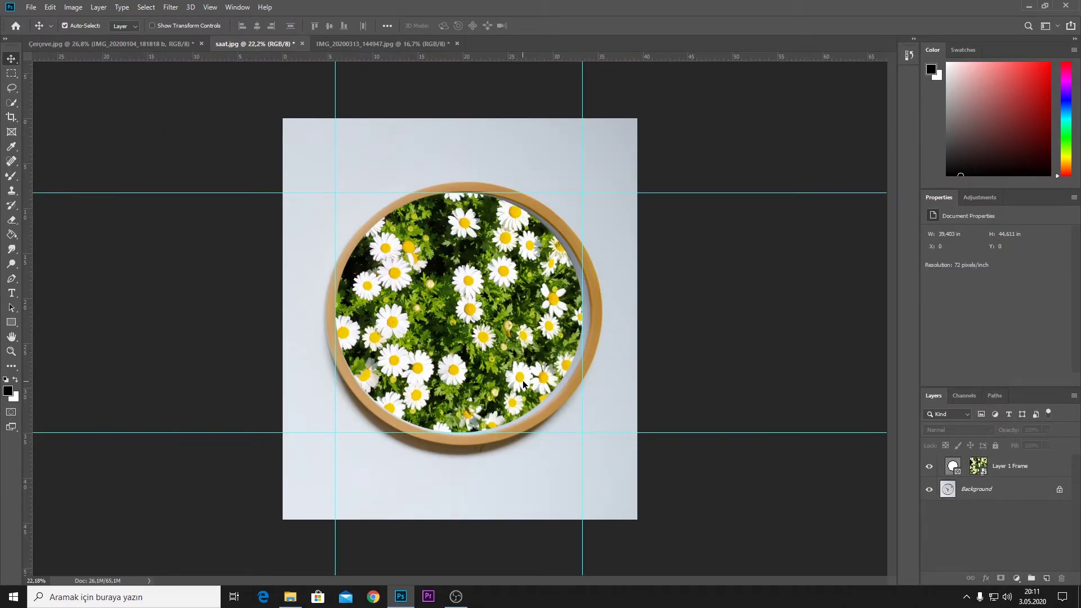
Try a lower opacity on the daisy frame layer, then delete that layer.
left_click(982, 465)
left_click(1045, 429)
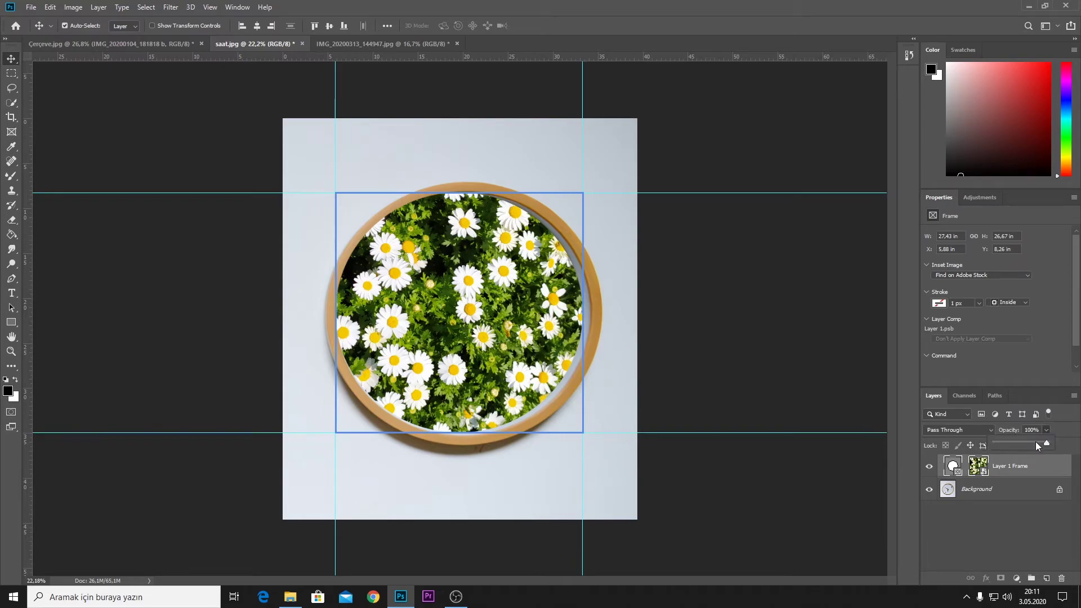
left_click_drag(1004, 447, 1021, 444)
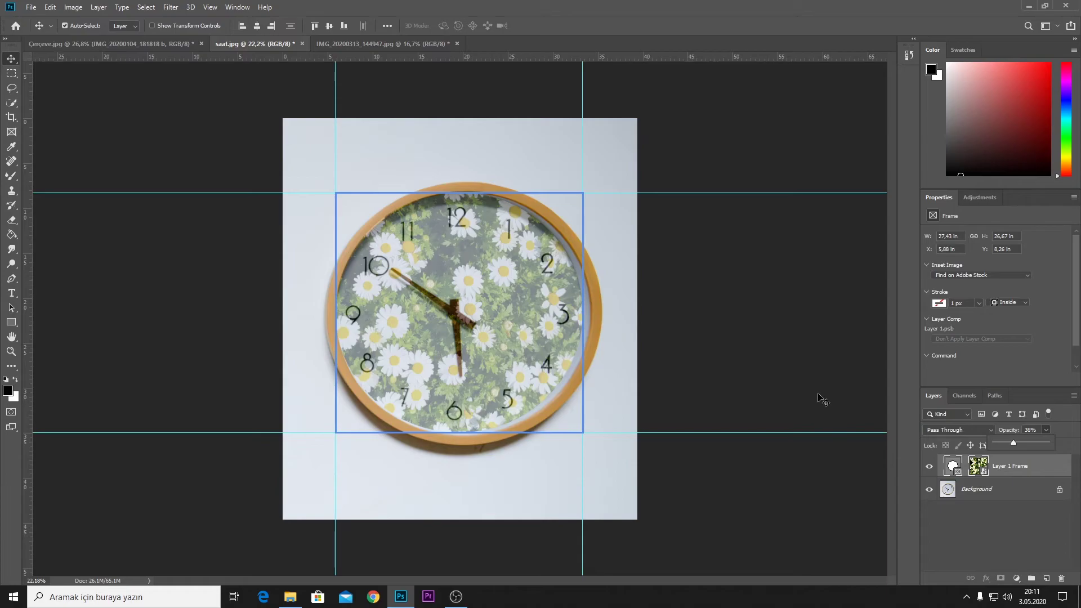
left_click(748, 408)
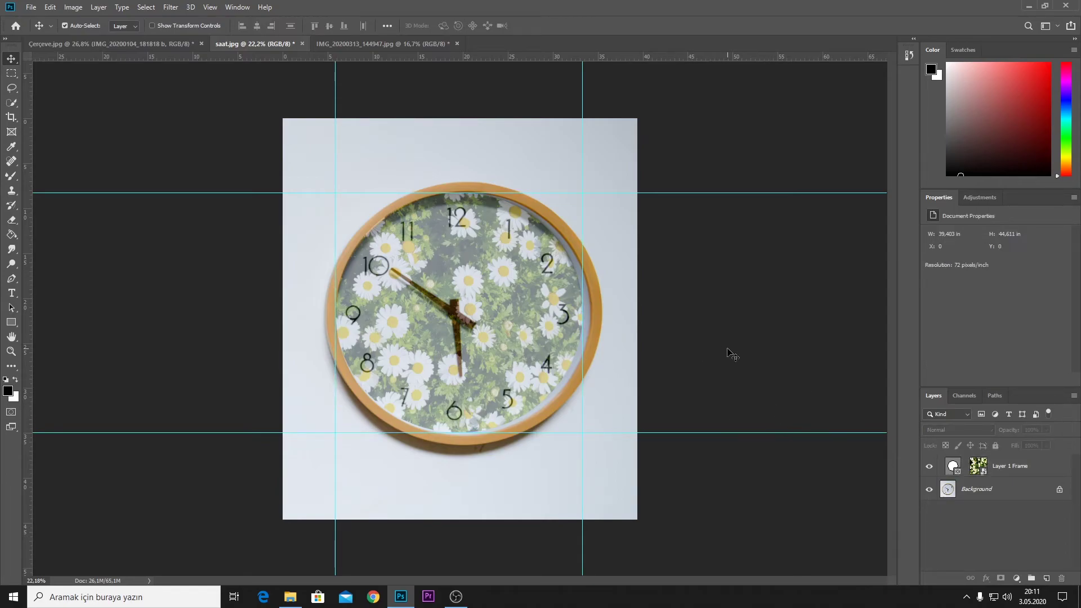
left_click_drag(1032, 470, 1062, 578)
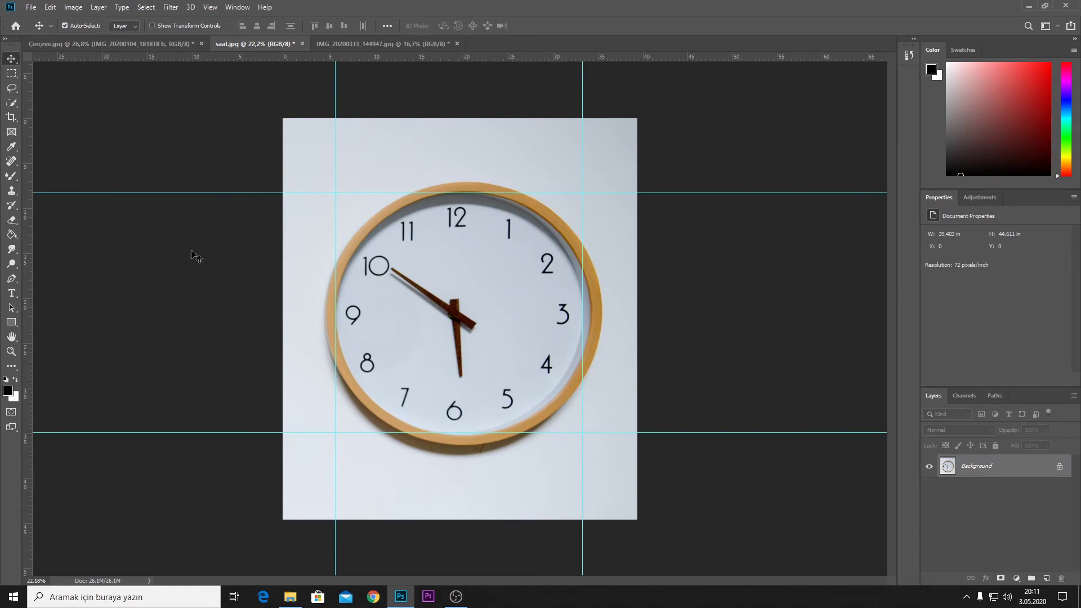
Draw a black ellipse shape spanning the clock face between the four guides.
left_click(12, 323)
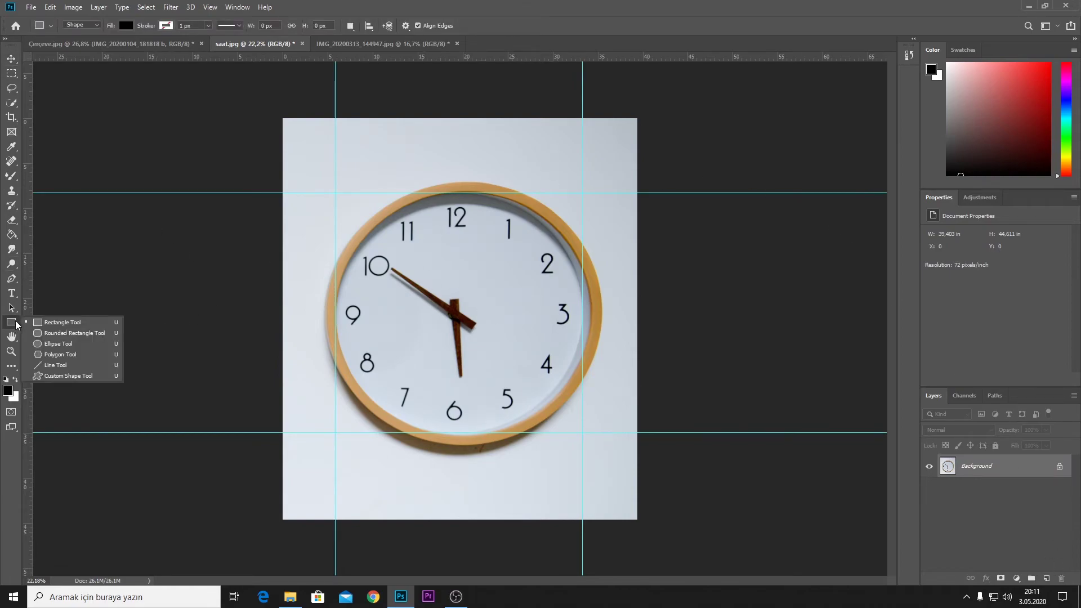
left_click(59, 343)
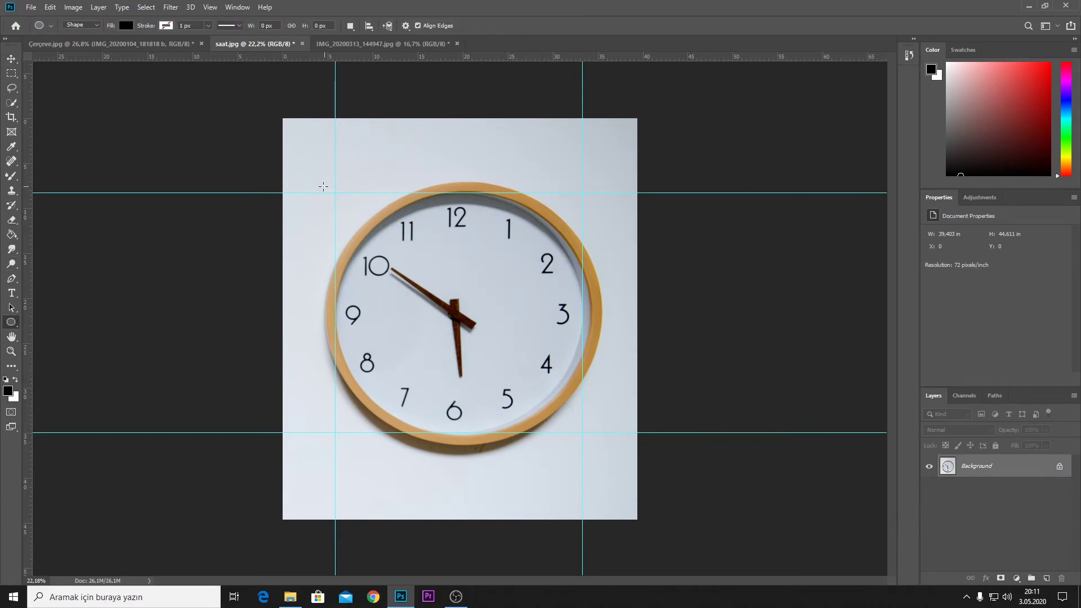
left_click_drag(335, 192, 582, 432)
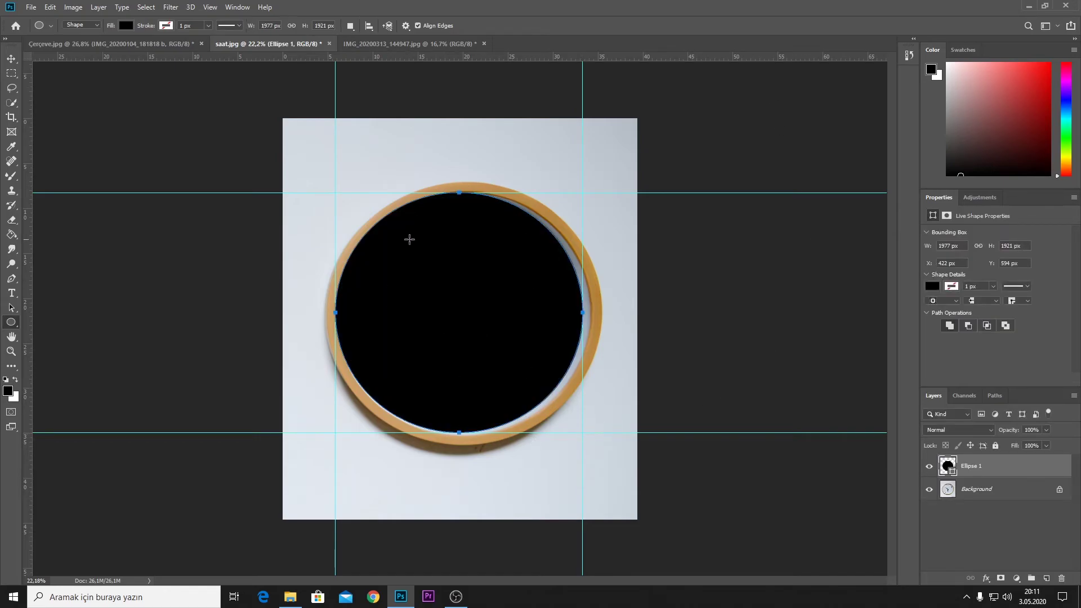
left_click(30, 7)
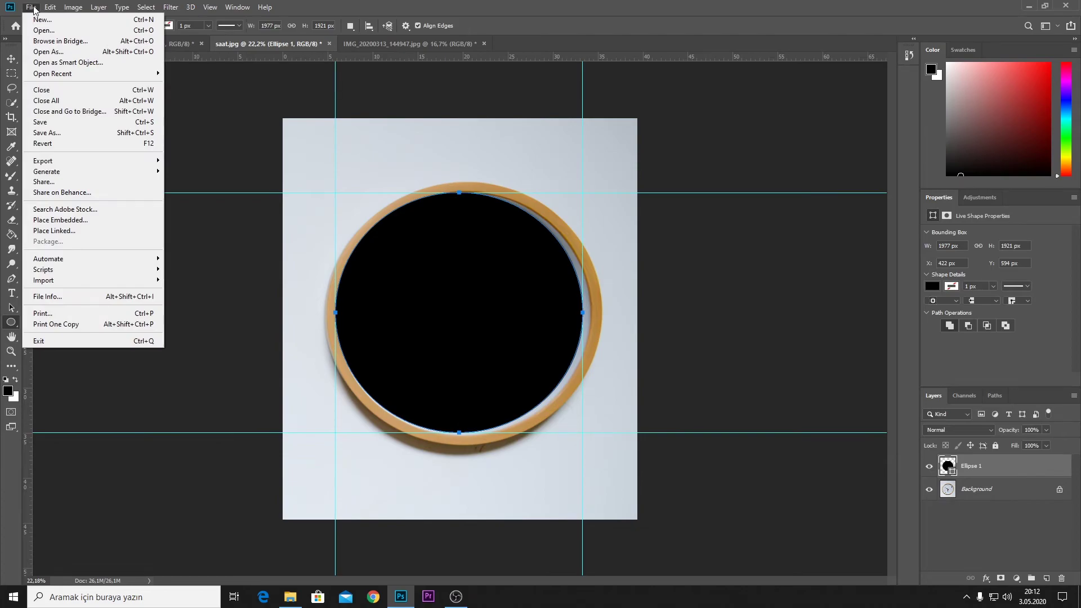
Place the sea-and-rocks photo IMG_20200313_155756 as an embedded layer.
left_click(115, 226)
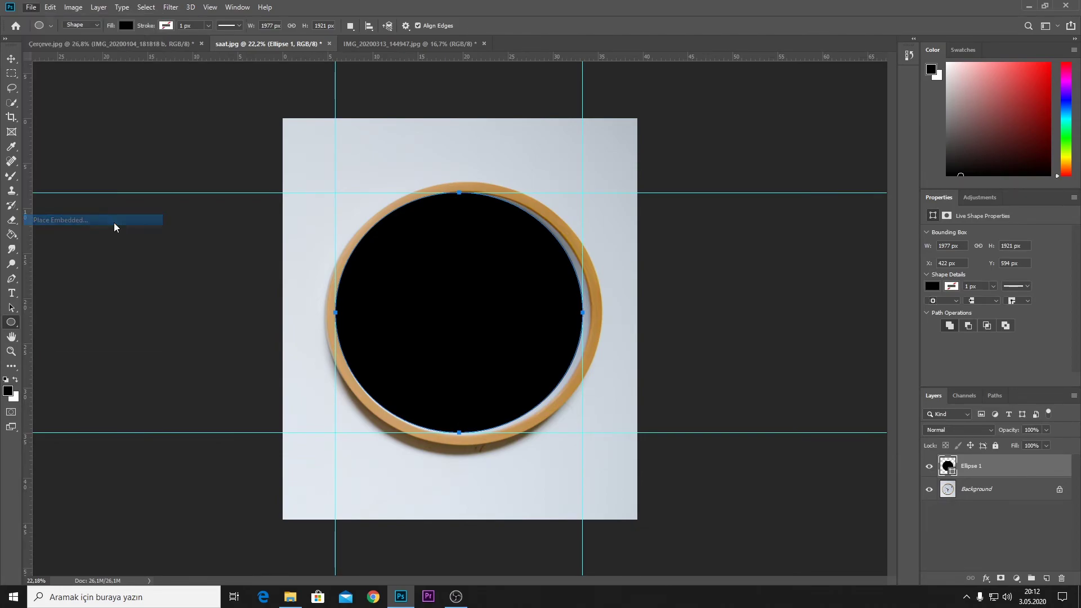
left_click(202, 94)
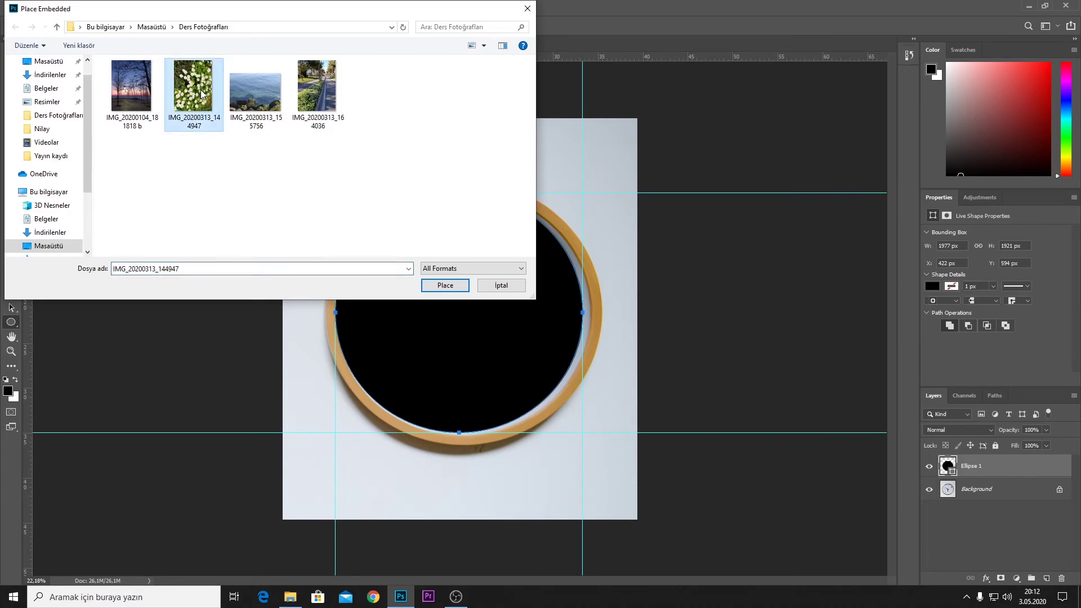
left_click(260, 107)
left_click(447, 291)
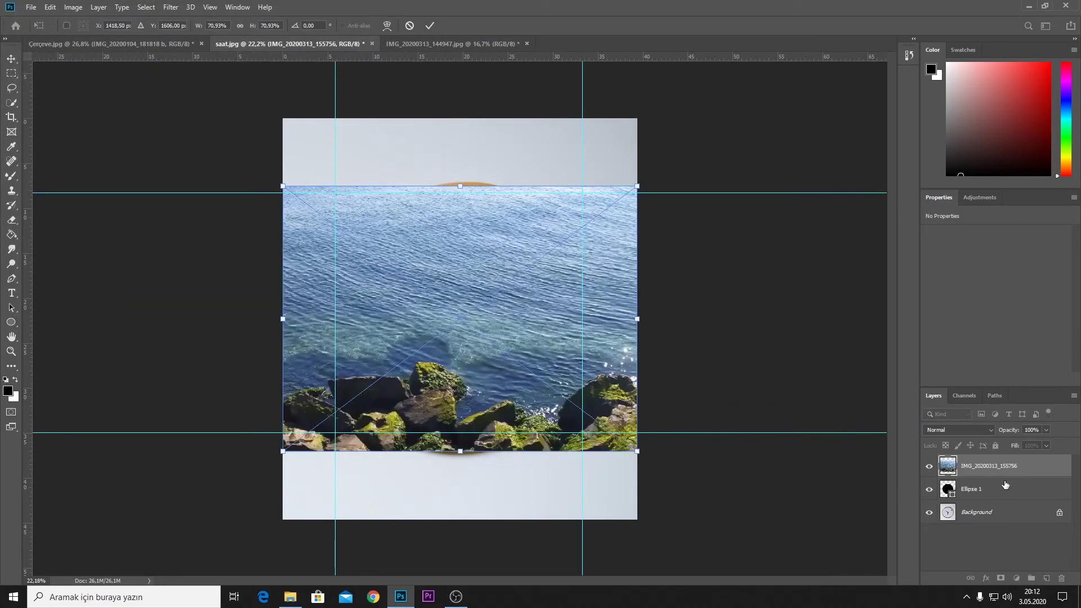
key("Return")
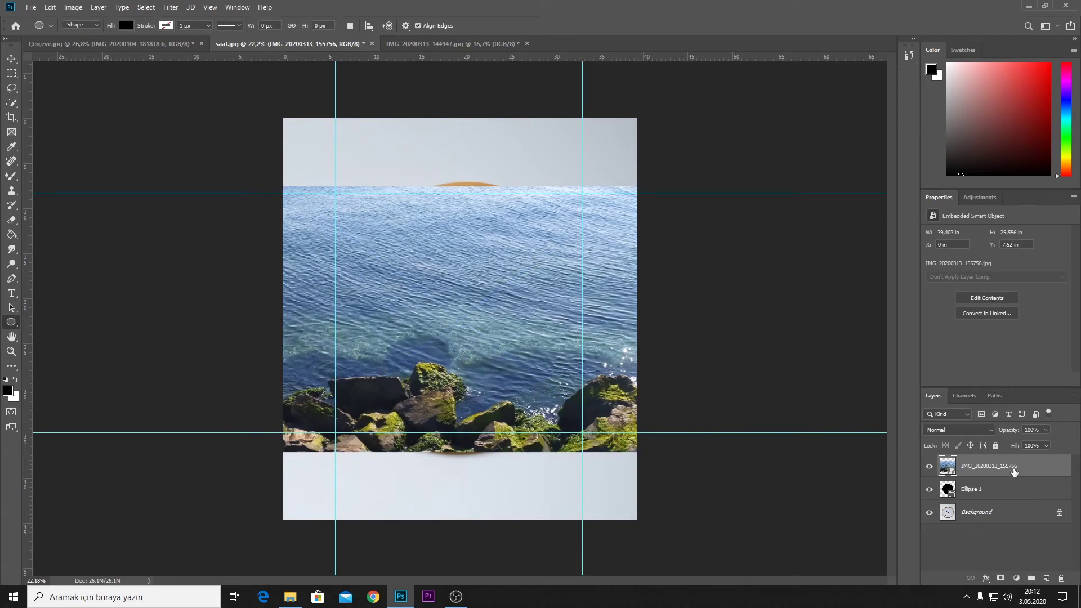
Clip the sea photo layer to the Ellipse 1 shape.
right_click(1013, 472)
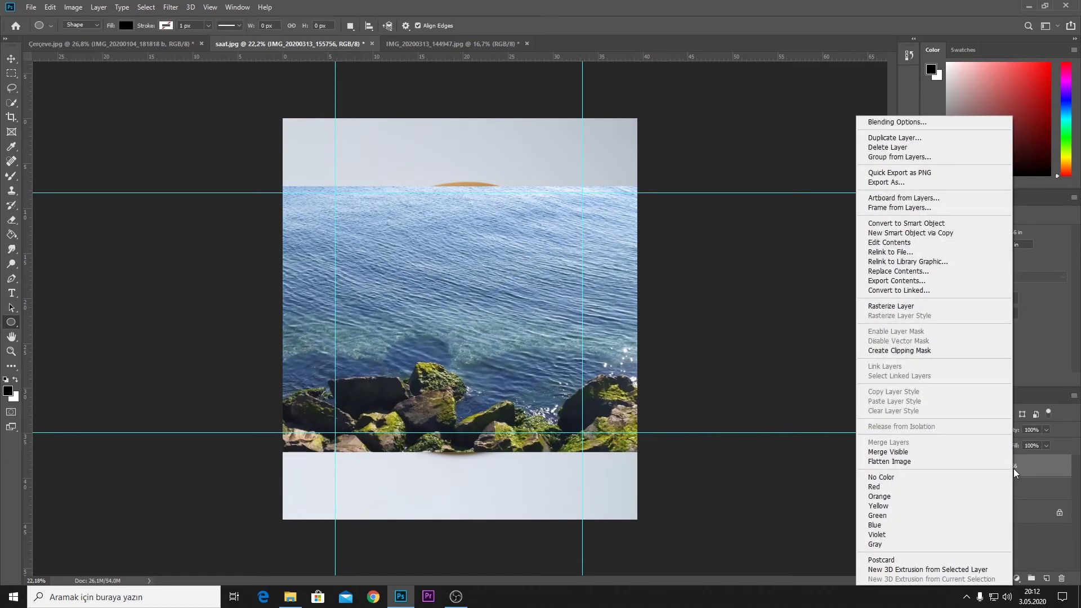
left_click(920, 350)
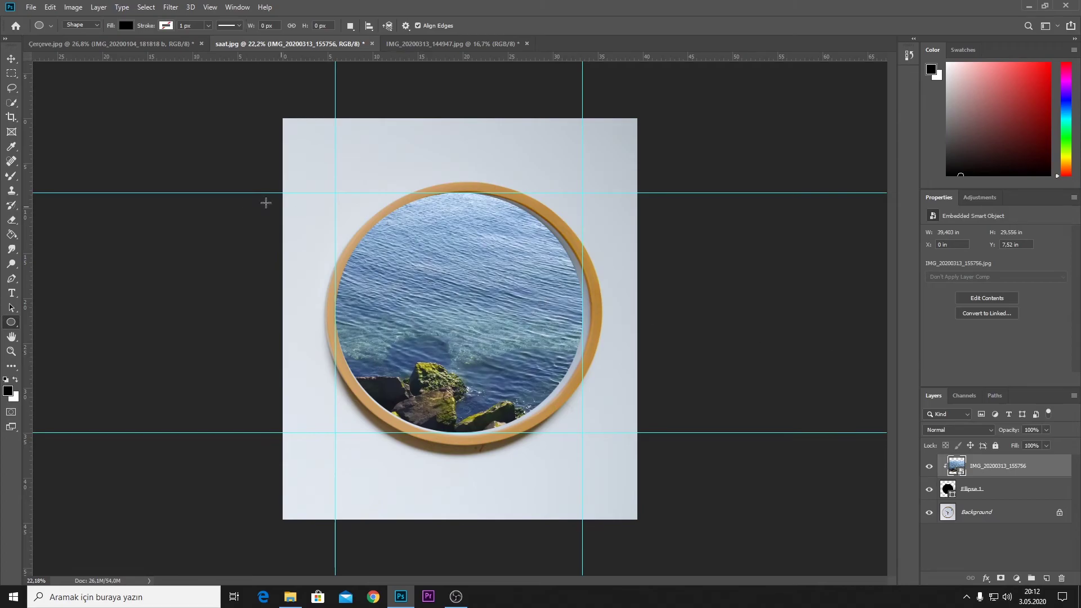
left_click(11, 58)
Drag all four guides off the canvas.
left_click(677, 294)
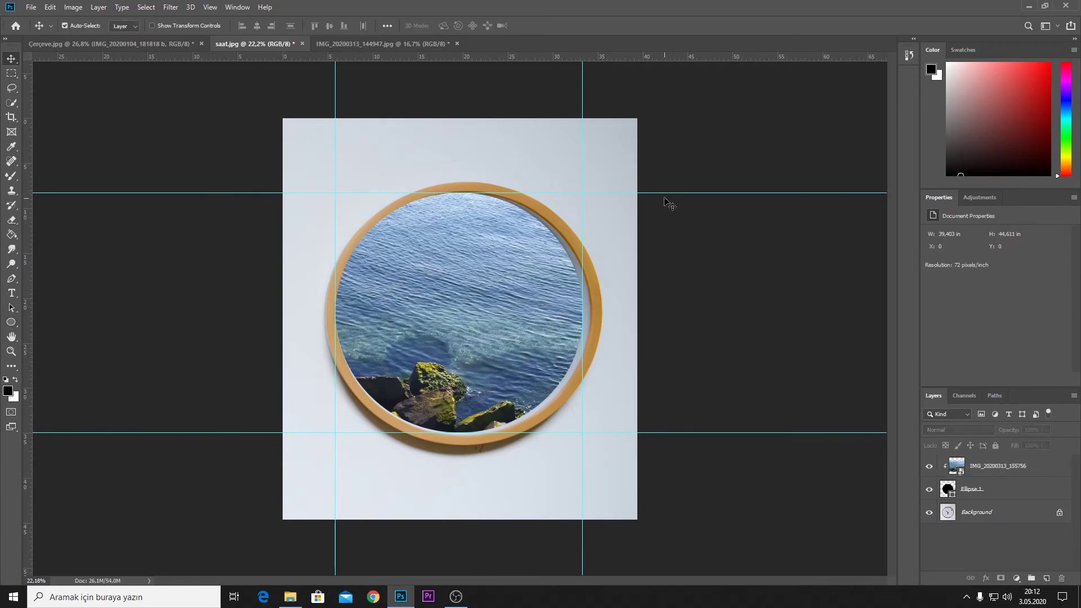
left_click_drag(669, 193, 693, 14)
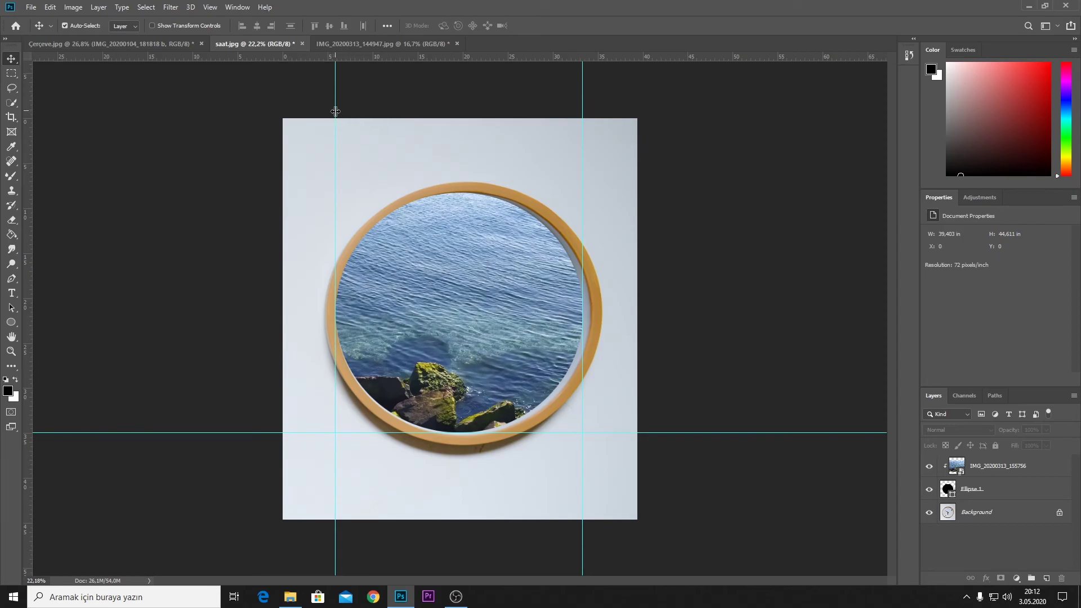
left_click_drag(336, 107, 22, 213)
left_click_drag(582, 161, 22, 338)
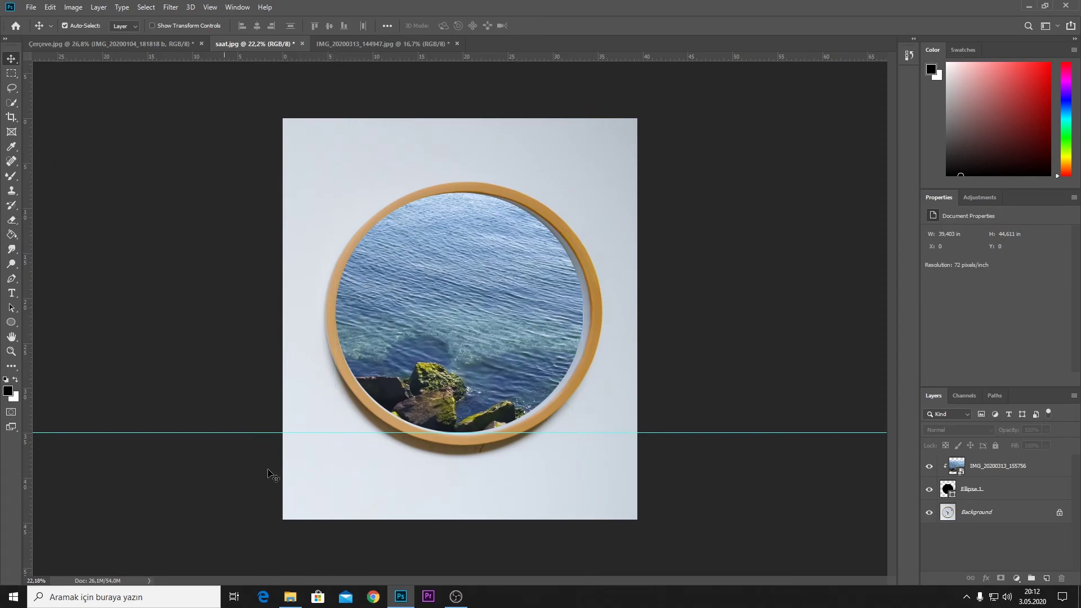
left_click_drag(669, 432, 669, 56)
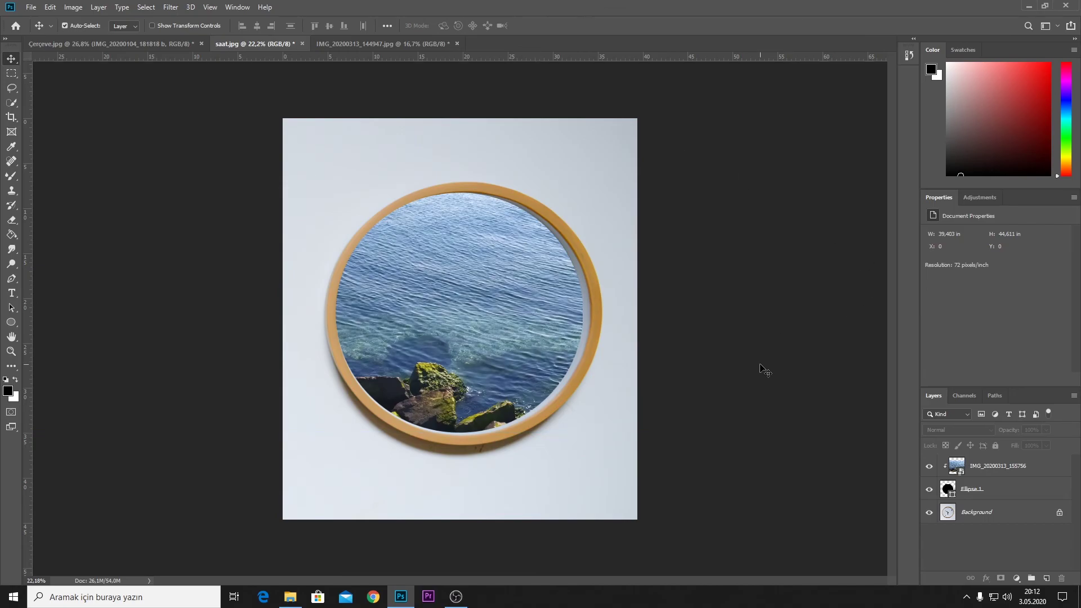
Shift the sea photo right, enlarge it from the corner, and nudge it up inside the rim.
left_click(464, 335)
left_click_drag(464, 332, 481, 328)
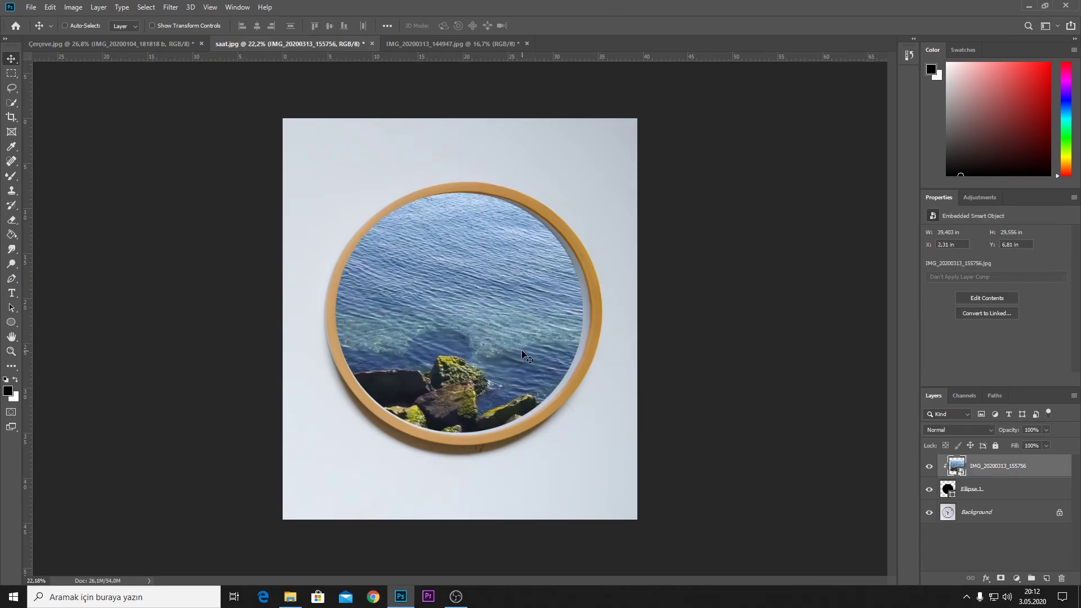
key("ctrl+t")
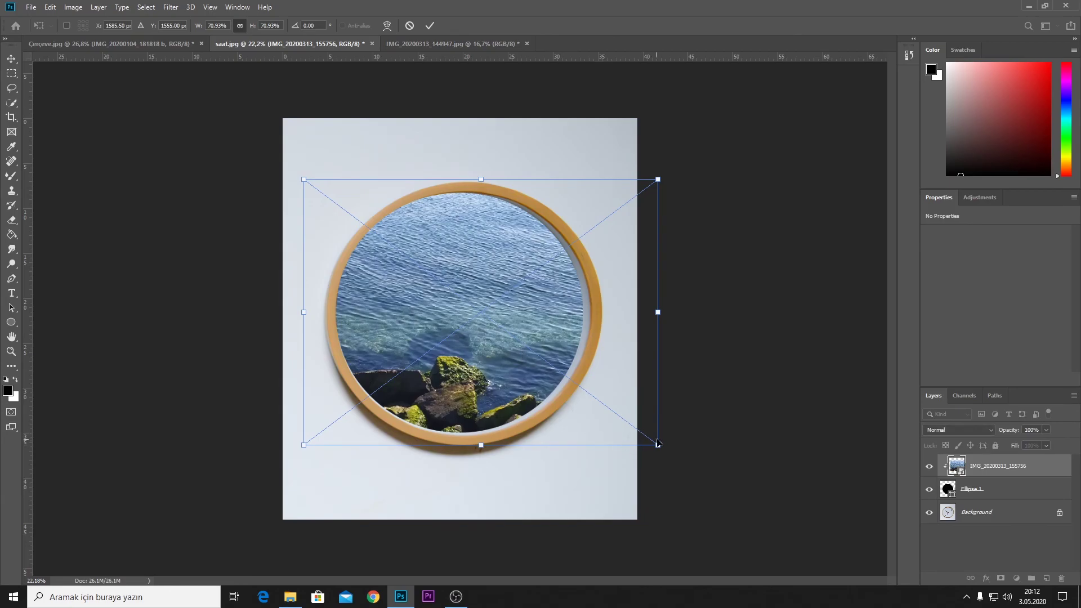
mouse_move(659, 443)
left_mouse_down()
mouse_move(618, 548)
mouse_move(608, 531)
left_mouse_up()
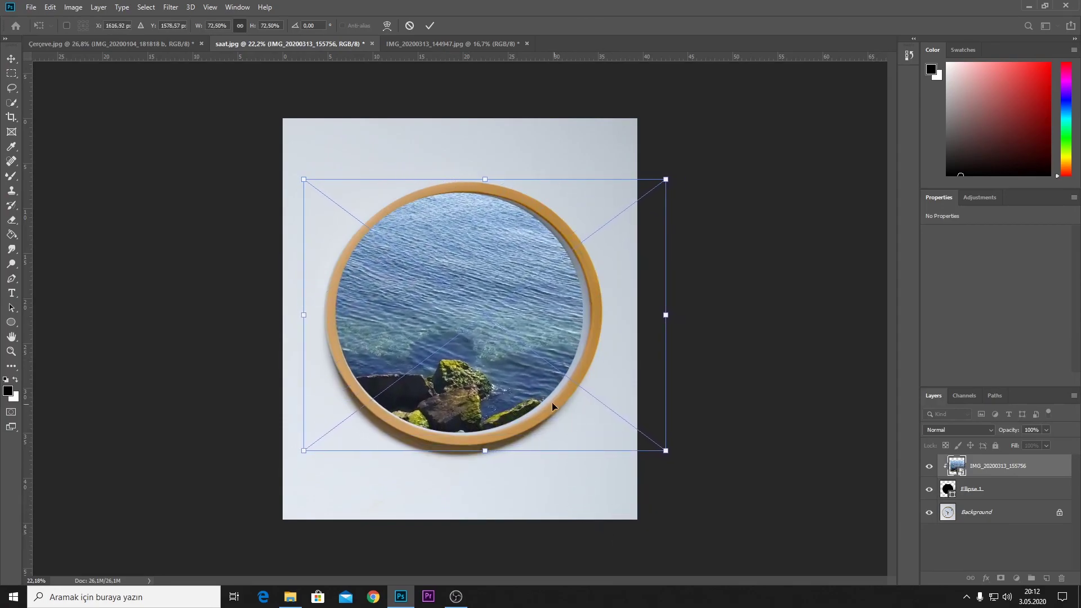
mouse_move(552, 405)
left_mouse_down()
mouse_move(543, 382)
mouse_move(546, 391)
left_mouse_up()
key("Return")
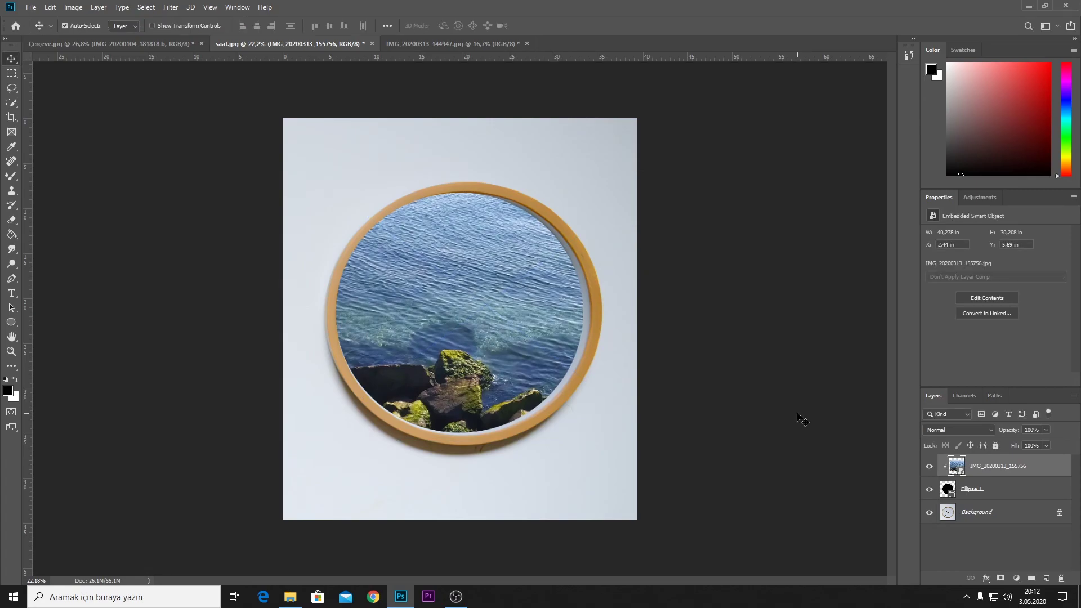